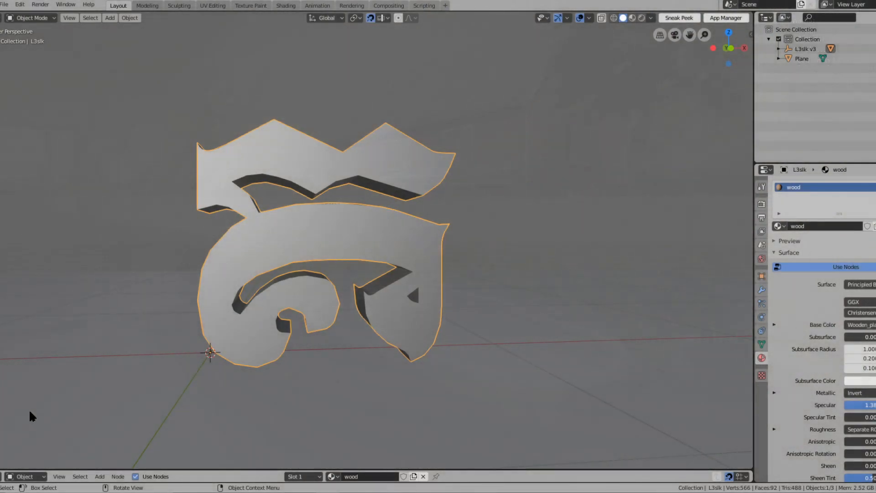
- Switch to File Explorer and look over the three SVG files in the Srak exercise's SVG folder, then minimise the window
middle_drag(355, 276, 368, 256)
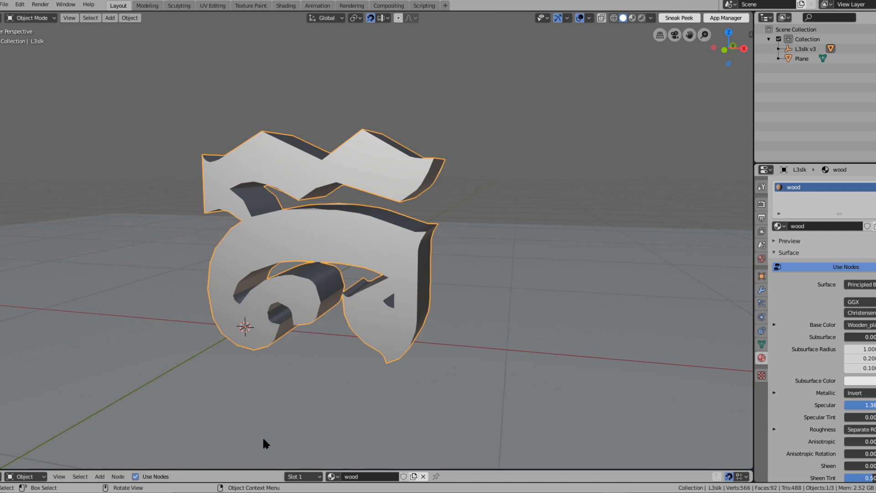
mouse_move(296, 464)
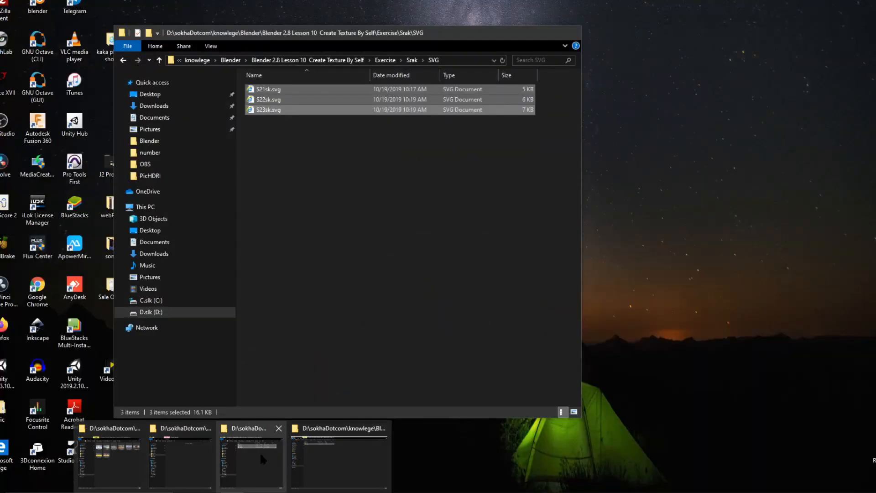
click(259, 451)
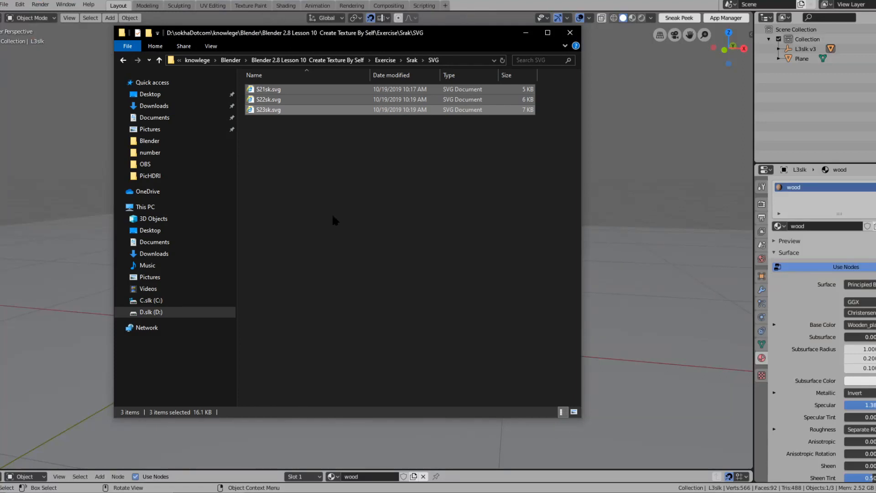
drag(453, 154, 216, 57)
drag(412, 171, 219, 61)
click(525, 32)
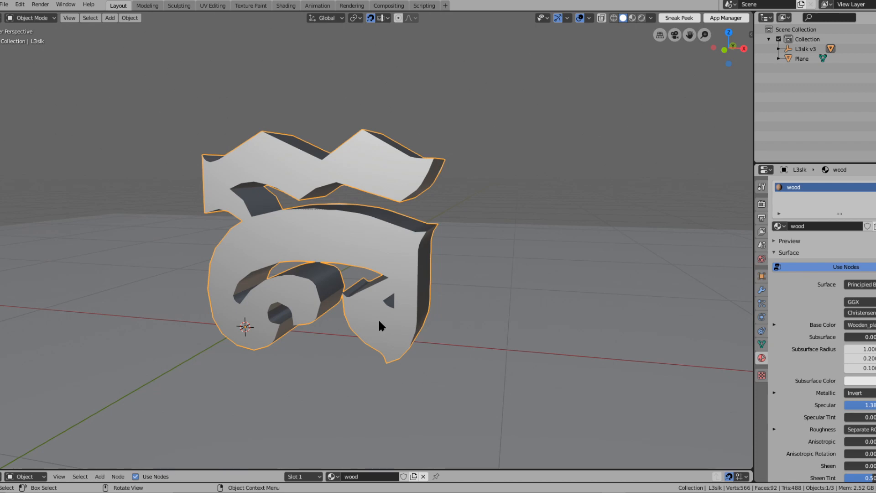
- Switch to the Blender Lesson 10 Texture Graph spreadsheet and compare the Letter section's face counts between columns D and E
mouse_move(351, 486)
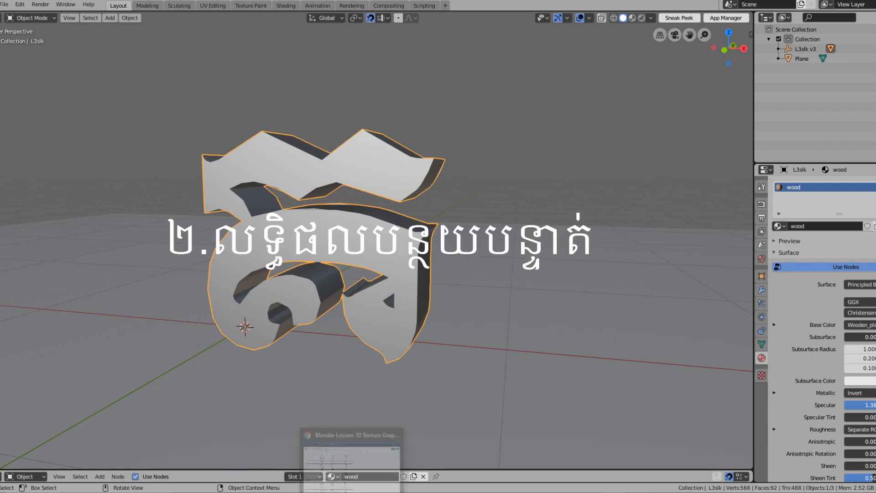
click(351, 452)
scroll(338, 316, up, 3)
scroll(338, 316, up, 3)
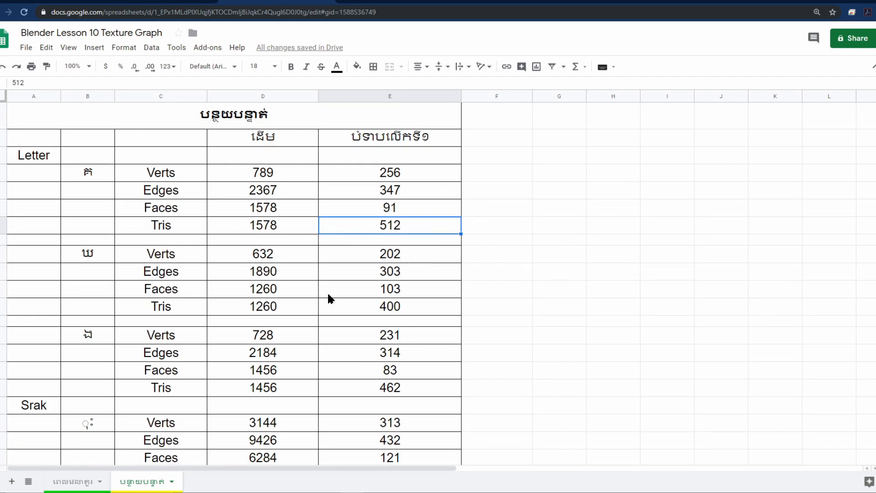
click(276, 98)
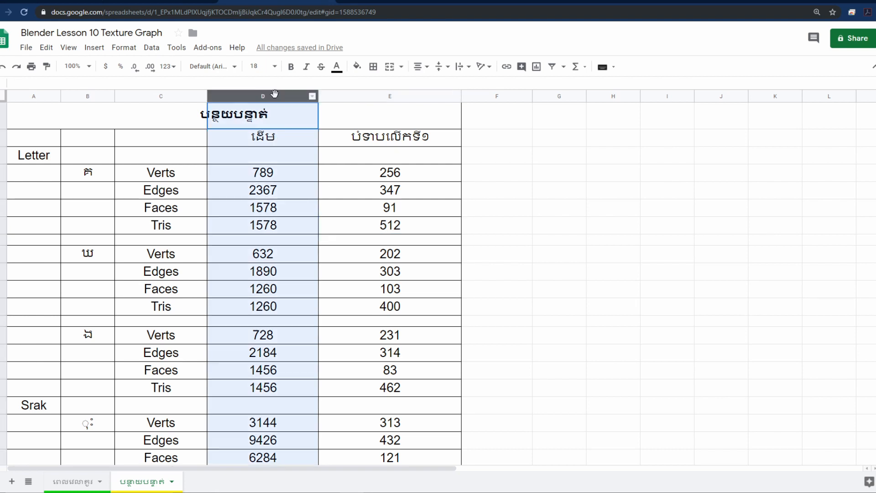
drag(274, 136, 267, 233)
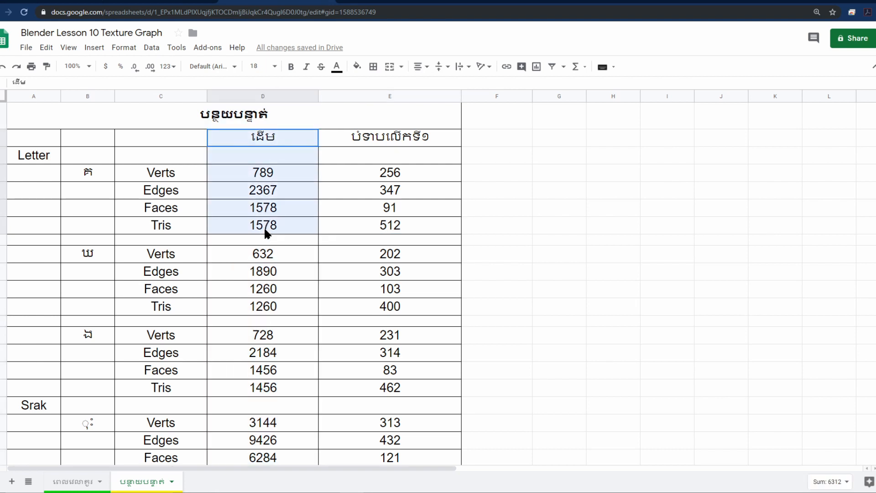
click(232, 219)
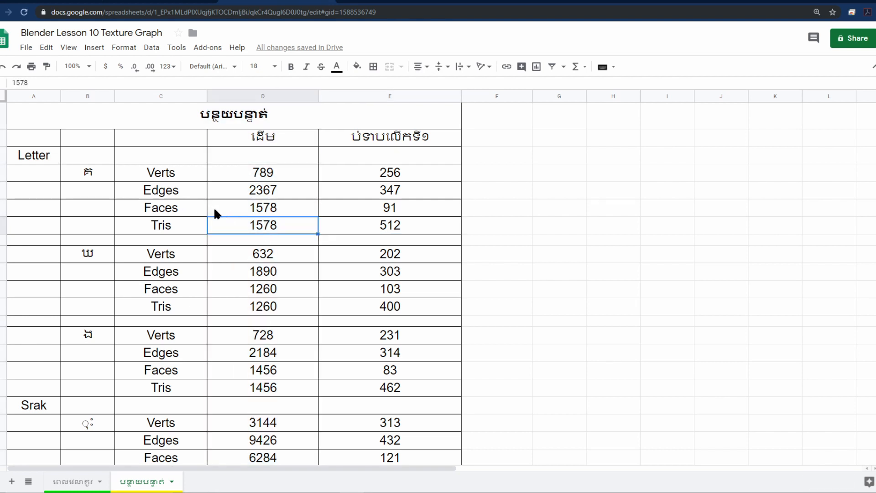
click(245, 214)
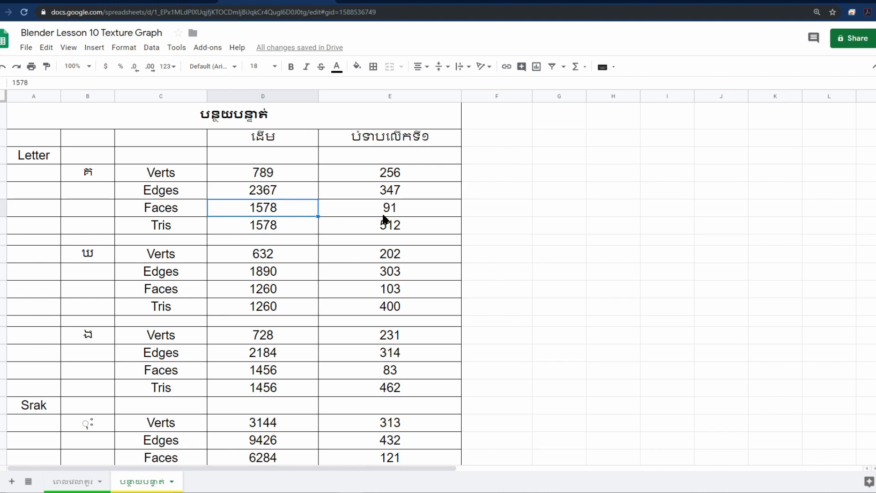
click(385, 214)
double_click(375, 213)
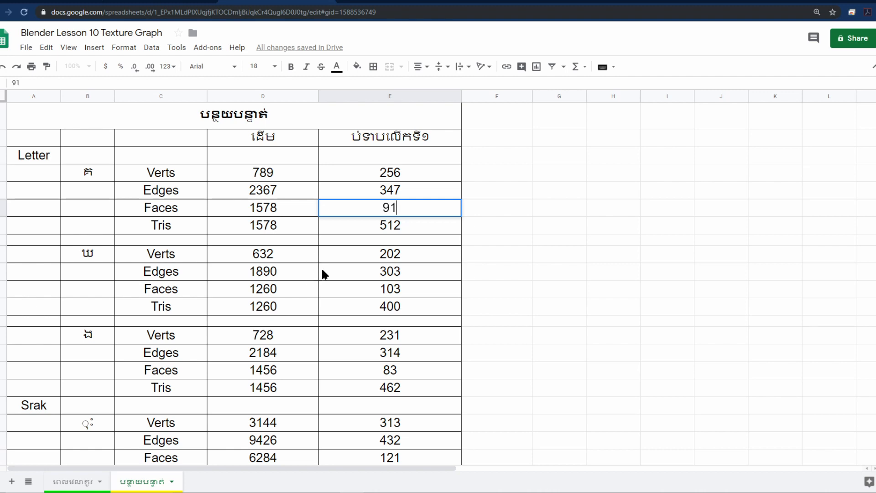
scroll(323, 274, down, 1)
click(282, 234)
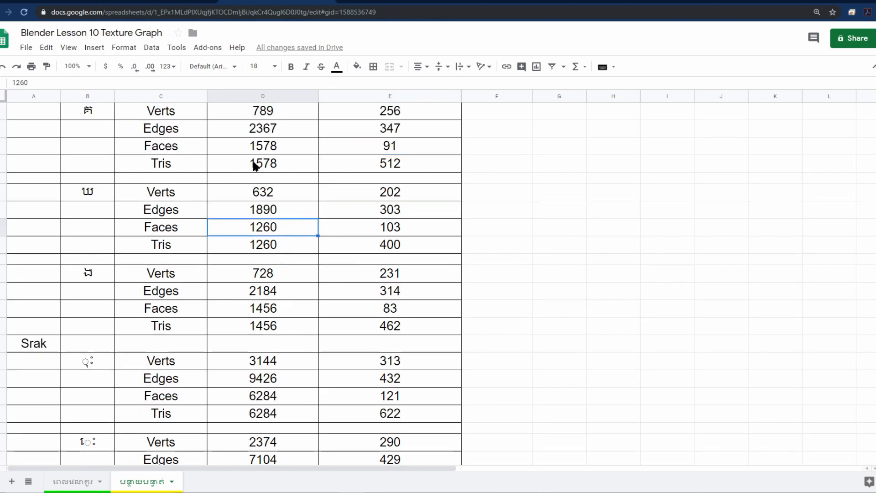
- Compare the first Srak character's face counts in columns D and E and look through the Num section
scroll(254, 173, down, 3)
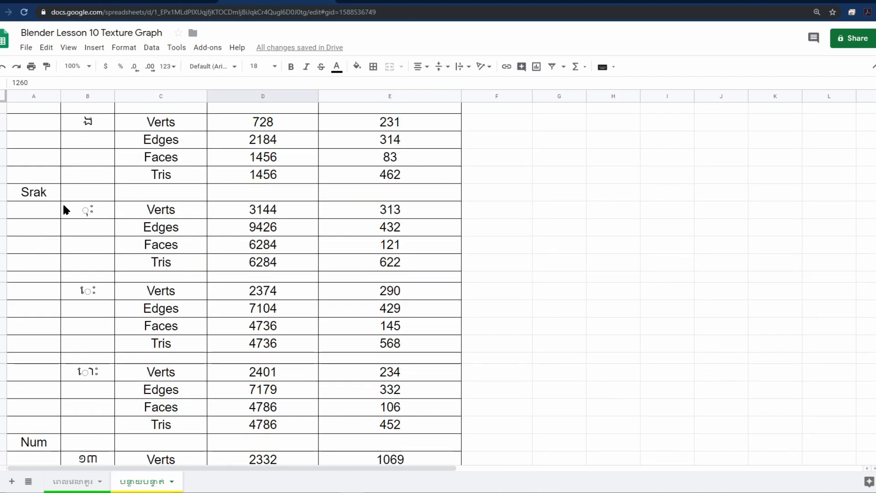
click(242, 250)
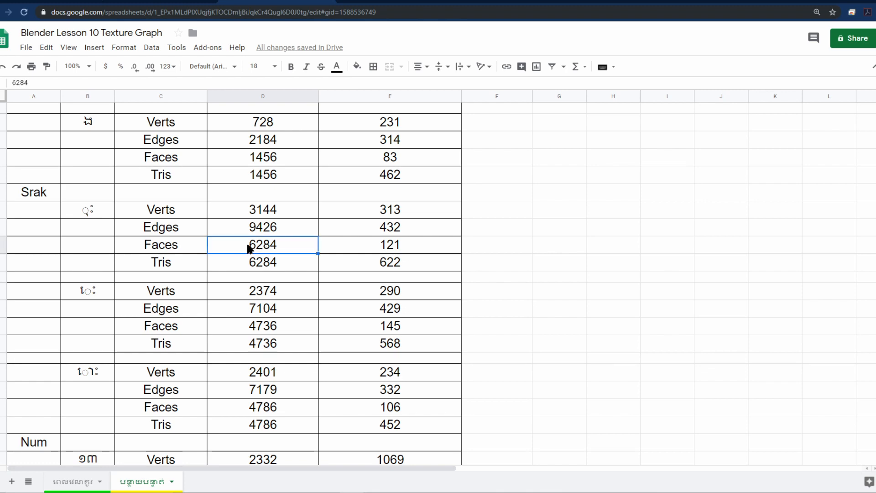
double_click(246, 246)
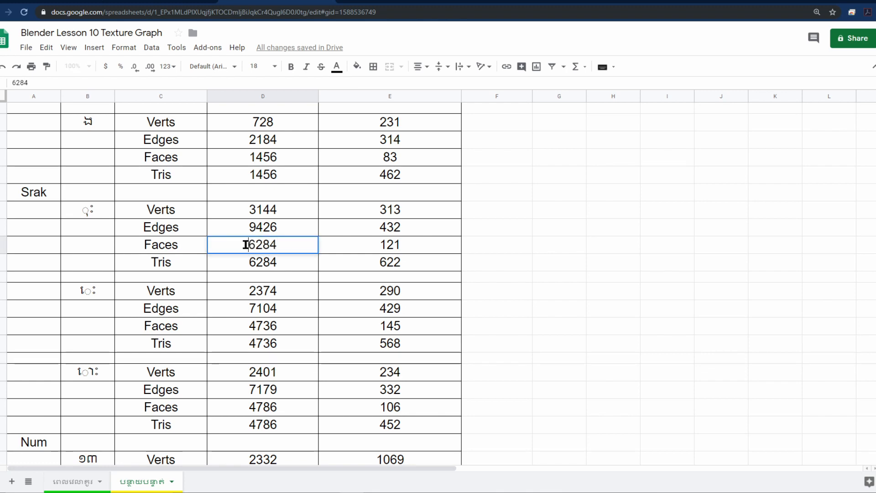
click(285, 246)
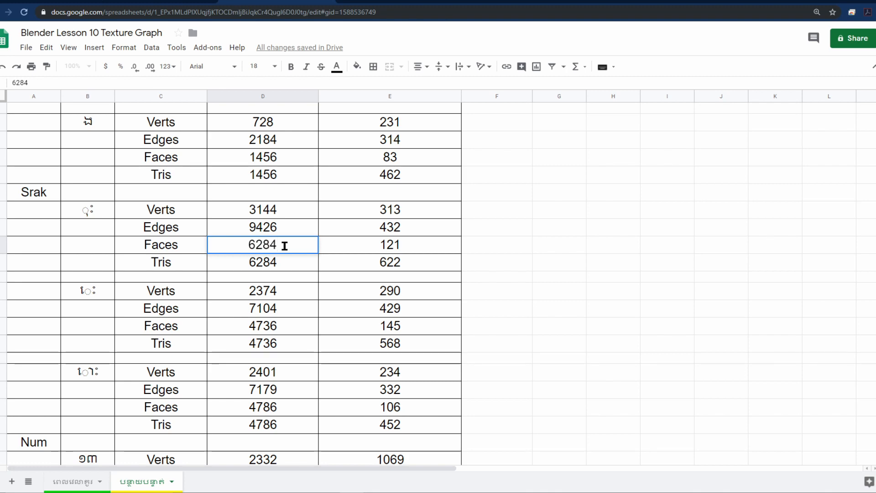
click(374, 247)
double_click(380, 245)
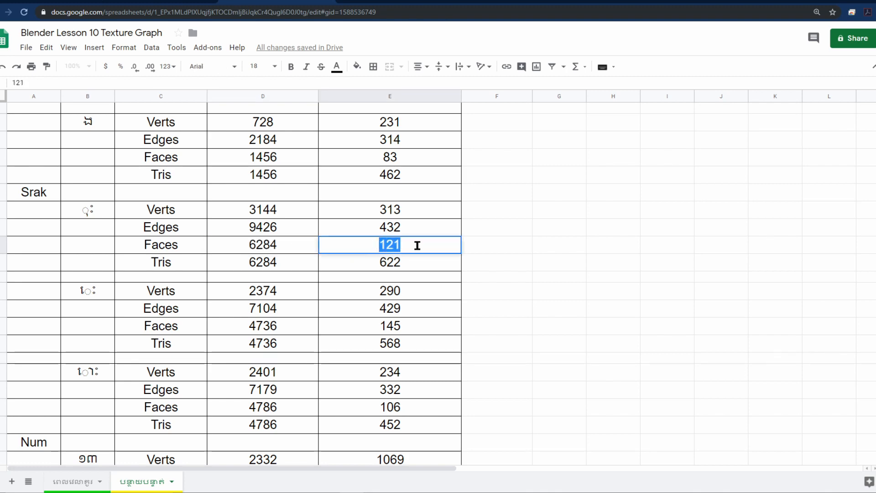
scroll(326, 284, down, 8)
scroll(327, 284, up, 4)
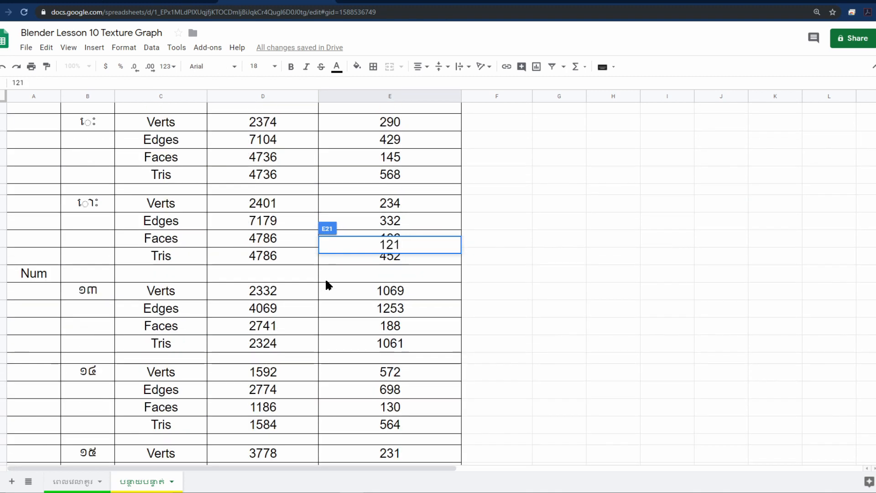
scroll(326, 282, up, 5)
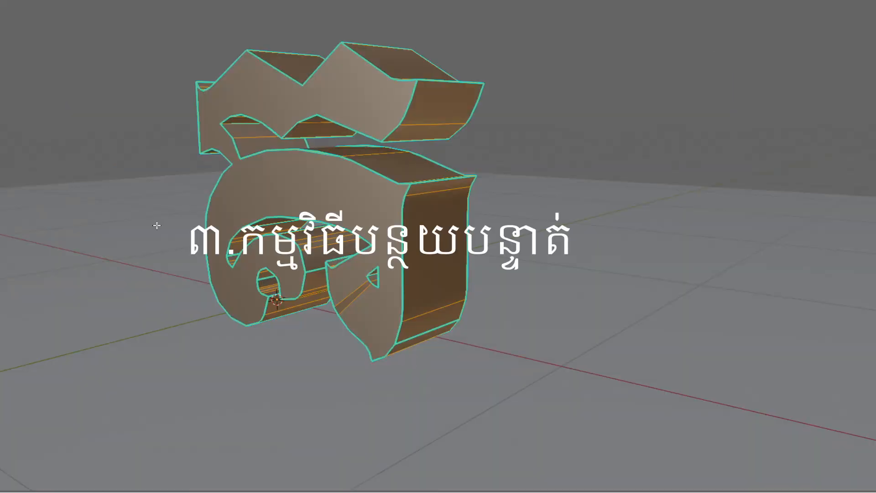
- Switch to Blender and apply Limited Dissolve to the whole selected letter mesh with a max angle of 5°
key(x)
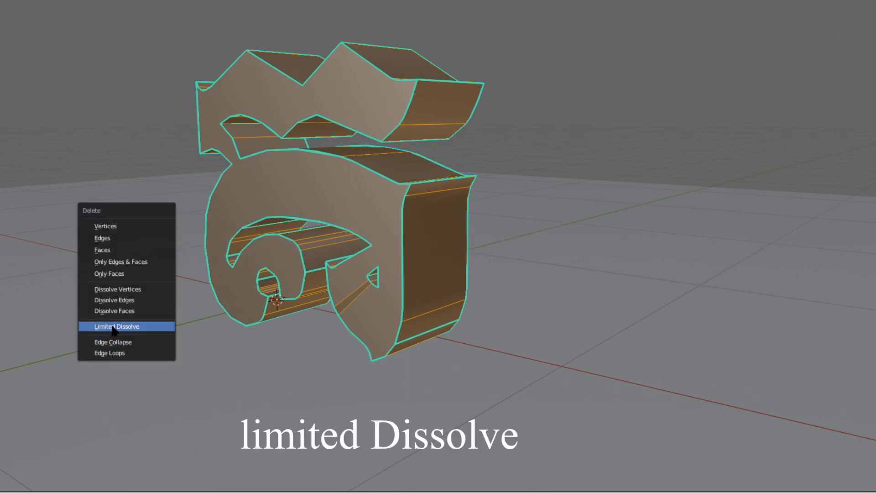
click(113, 327)
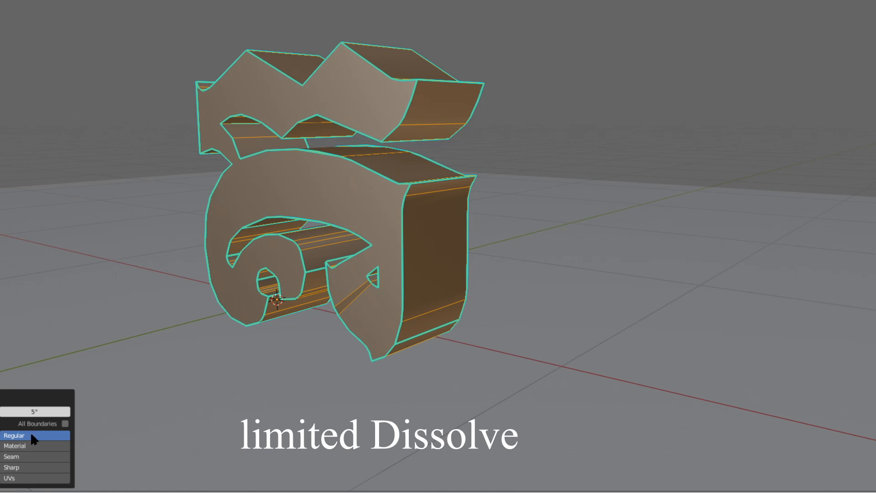
drag(34, 411, 45, 411)
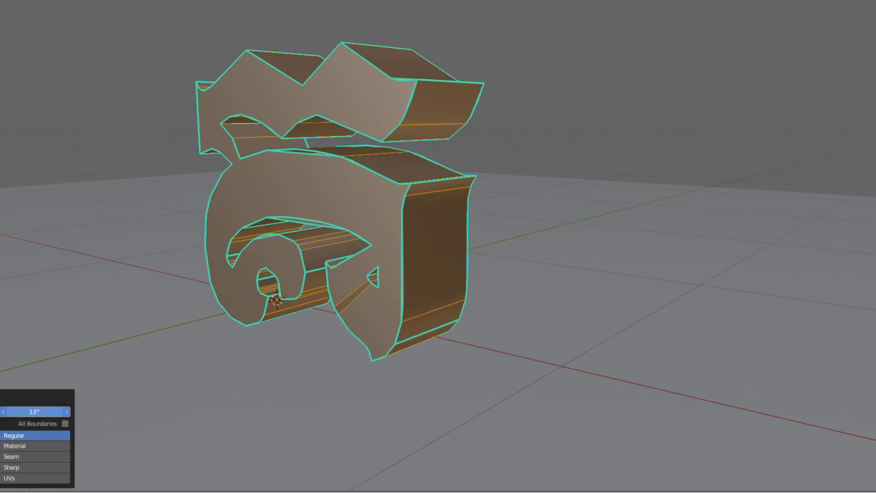
click(45, 411)
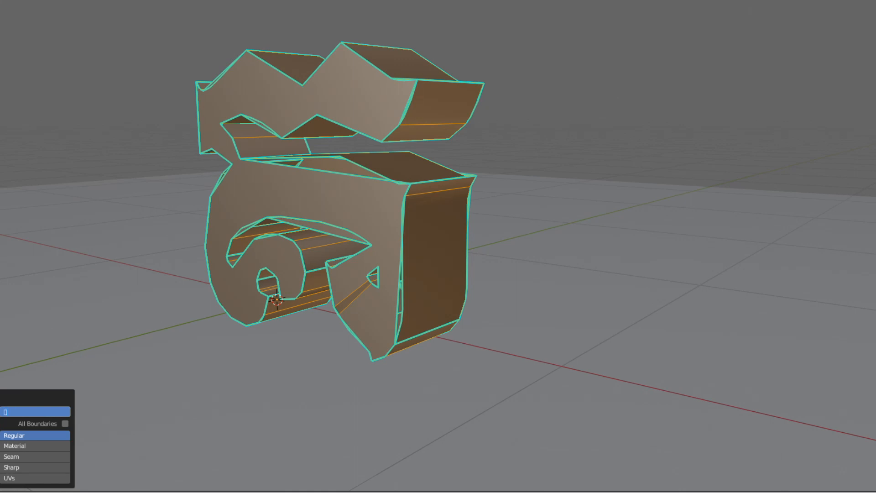
key(Escape)
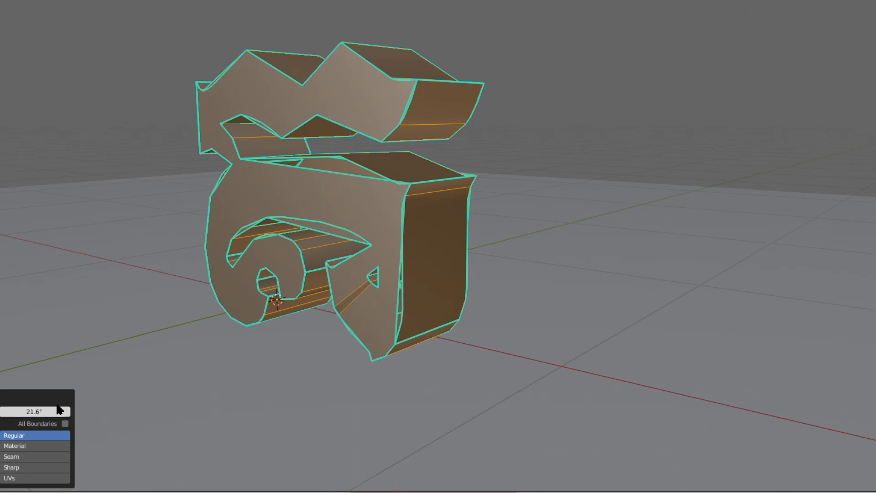
click(43, 411)
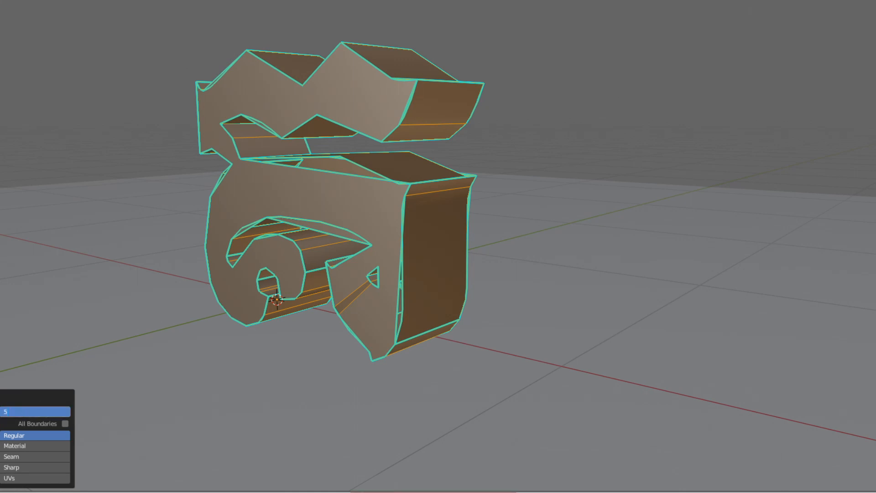
text(5)
key(Return)
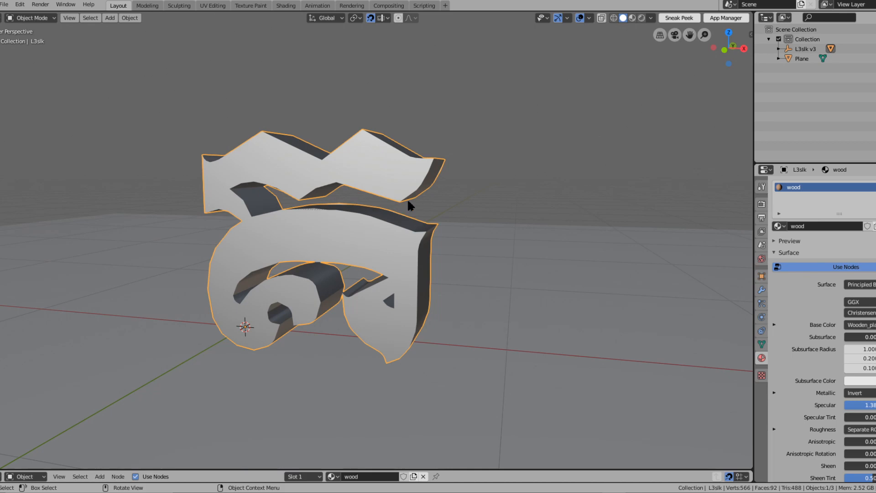
- Show the letter in Material Preview shading and enlarge the shader editor to display the wood material's node graph
middle_drag(411, 206, 524, 188)
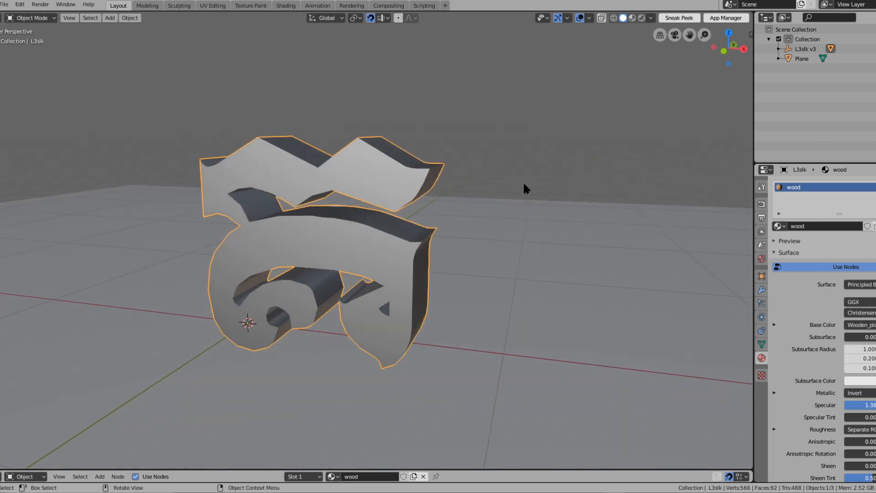
click(632, 17)
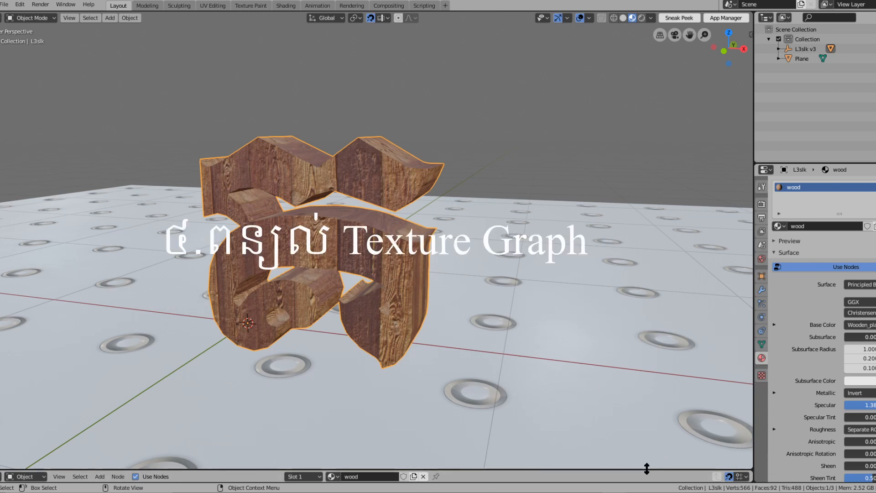
drag(646, 468, 650, 174)
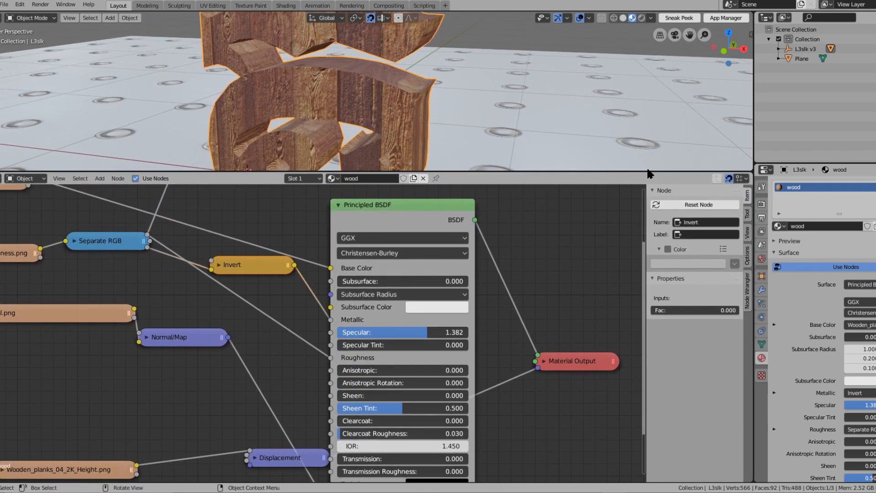
scroll(518, 383, down, 2)
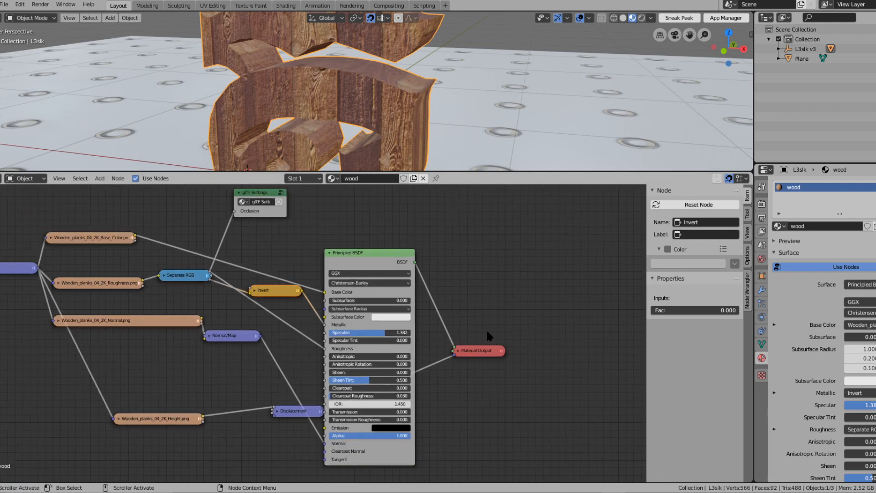
middle_drag(488, 335, 571, 325)
middle_drag(427, 296, 504, 317)
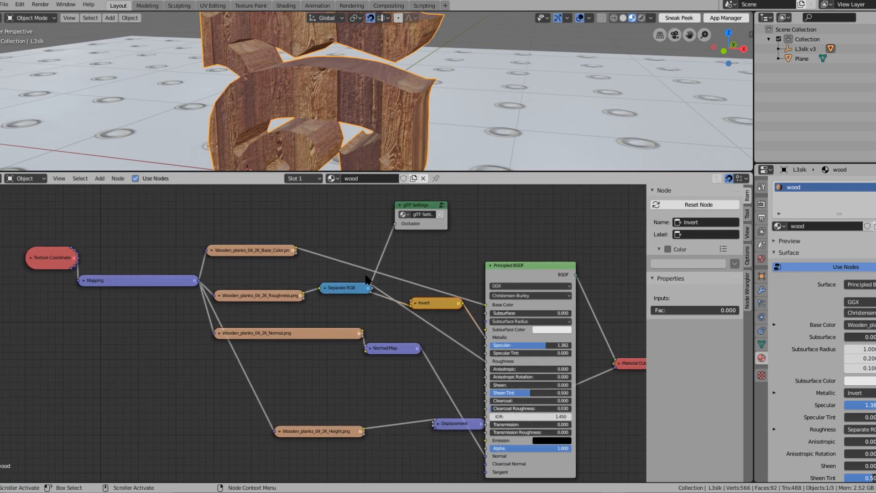
scroll(261, 252, up, 2)
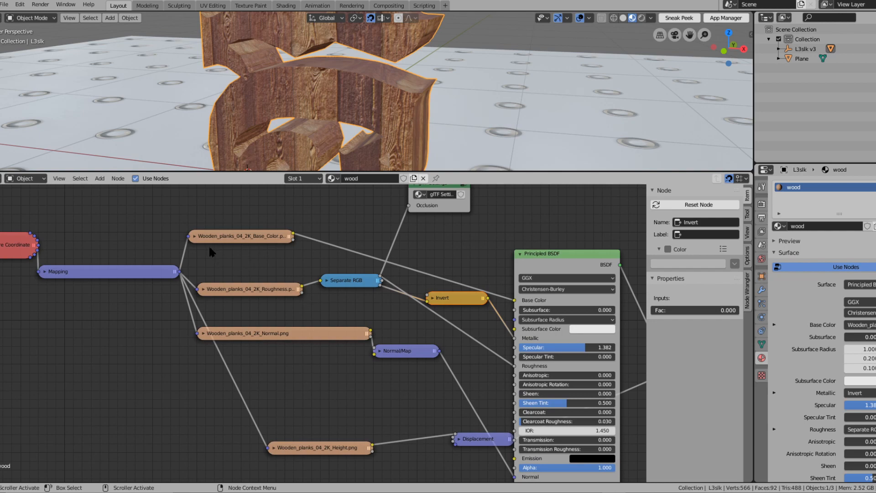
- Expand the Wooden_planks_04_2K_Base_Color.png texture node to inspect its settings, collapse it and examine its connection to the Principled BSDF
click(194, 236)
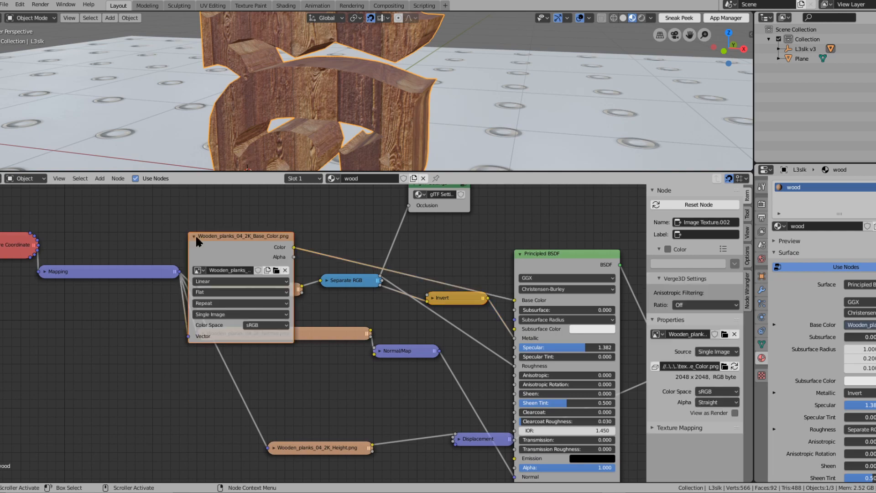
click(194, 235)
scroll(230, 254, up, 1)
scroll(231, 254, up, 1)
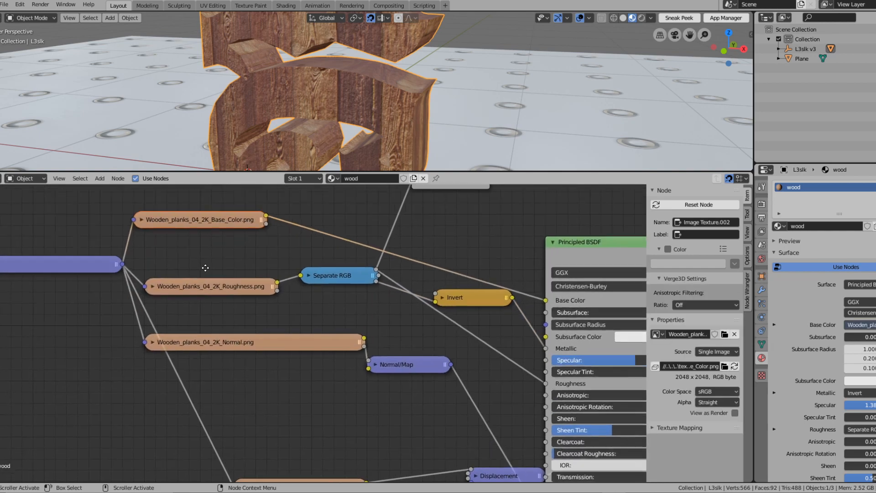
middle_drag(231, 254, 144, 259)
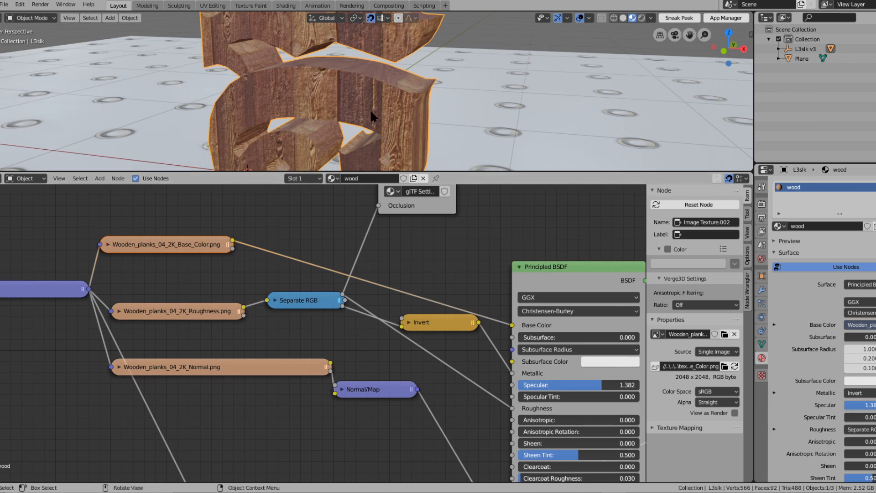
- Enlarge the 3D viewport, review the base color connection and Roughness texture node, and examine the wood grain closely on the letter's faces
drag(377, 172, 377, 220)
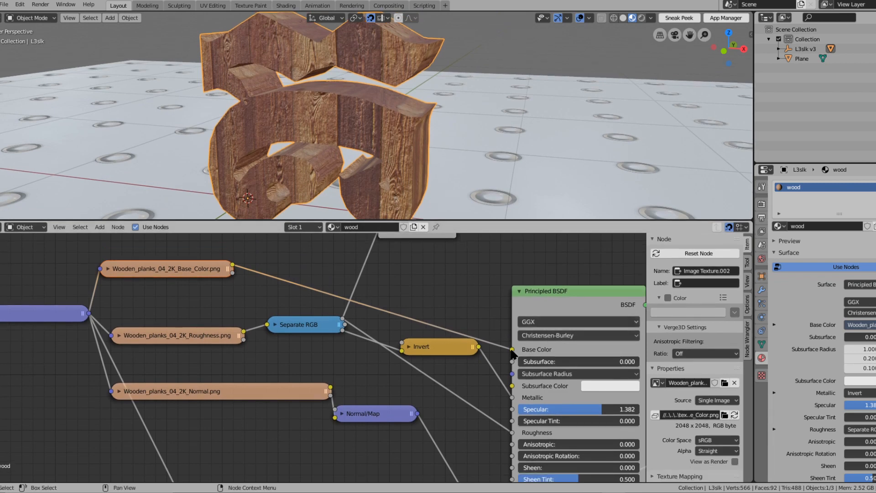
mouse_move(512, 350)
mouse_down()
mouse_move(411, 333)
mouse_move(242, 268)
mouse_move(383, 297)
mouse_move(512, 349)
mouse_up()
middle_drag(240, 325, 267, 310)
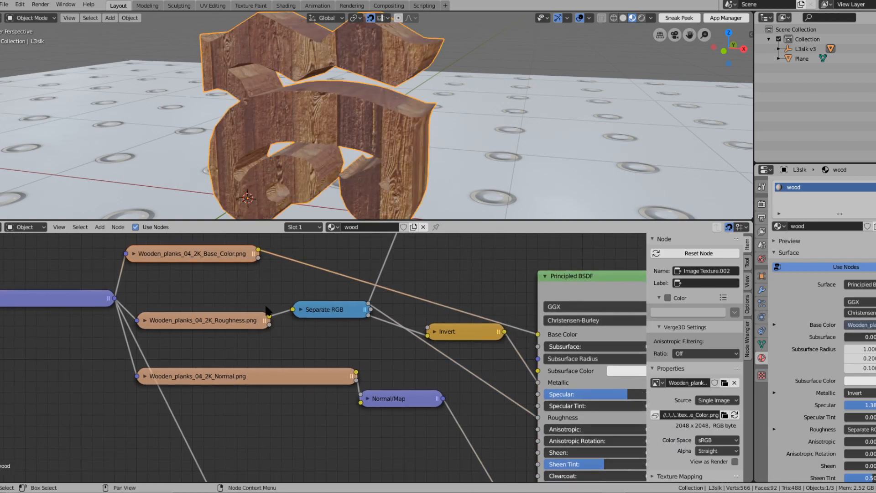
scroll(267, 310, up, 3)
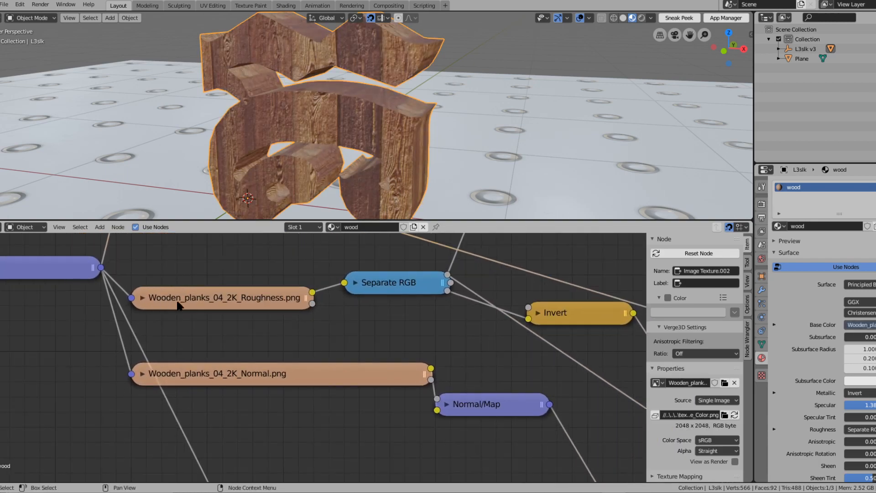
middle_drag(350, 173, 303, 192)
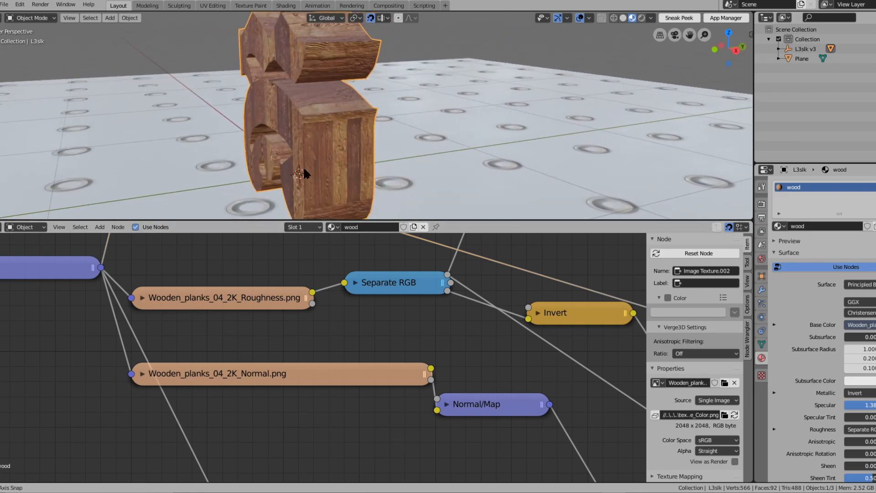
scroll(297, 156, up, 3)
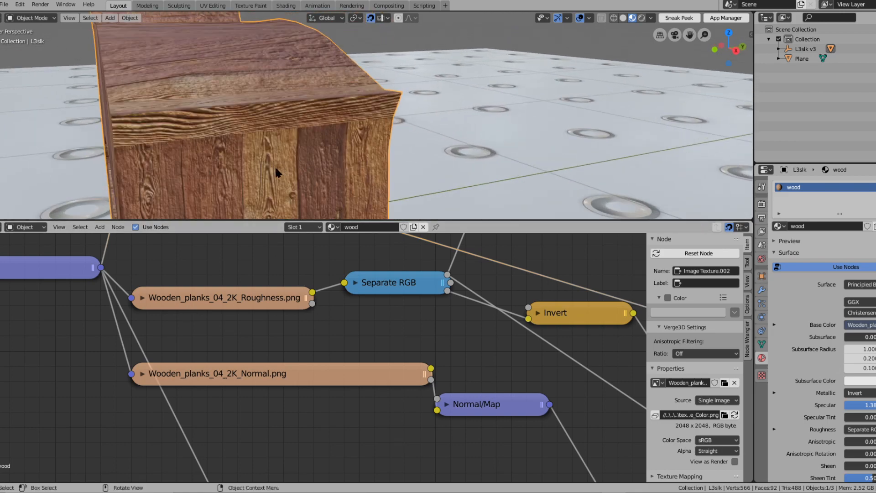
middle_drag(276, 171, 300, 162)
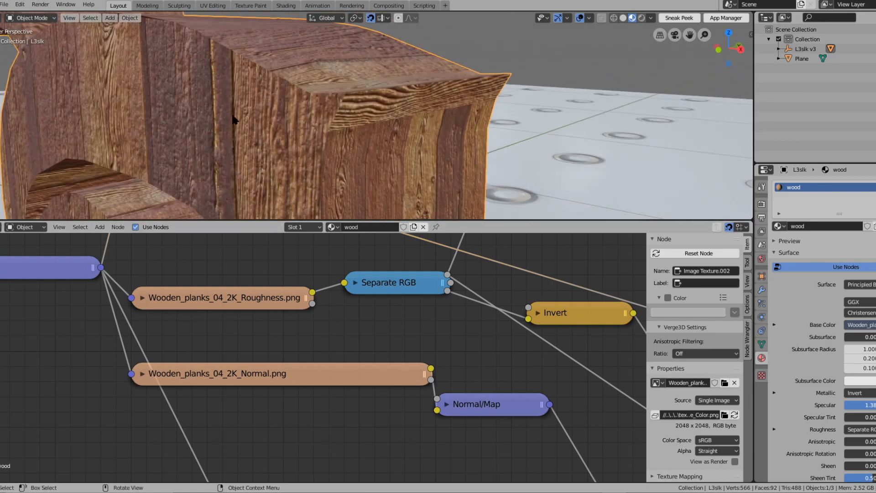
middle_drag(180, 94, 175, 108)
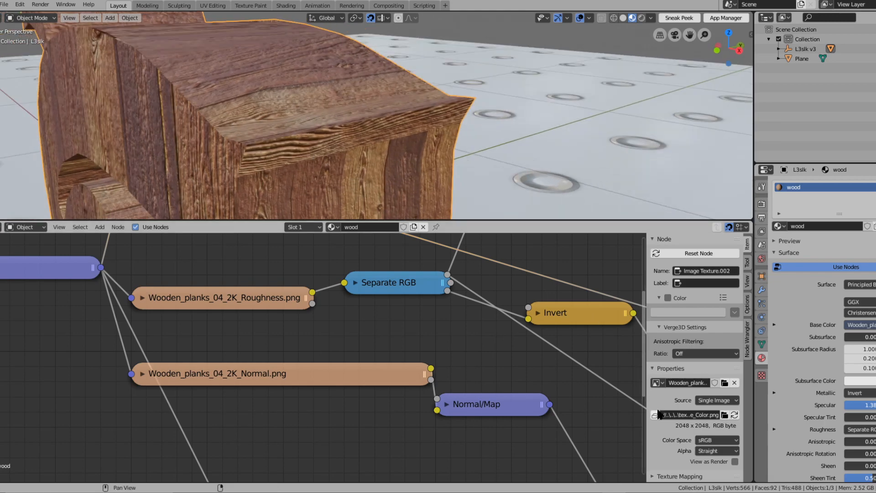
- Disconnect Separate RGB from the Principled BSDF's Roughness input, inspect the wood without it, and reconnect the same link
scroll(524, 356, down, 2)
middle_drag(524, 356, 460, 358)
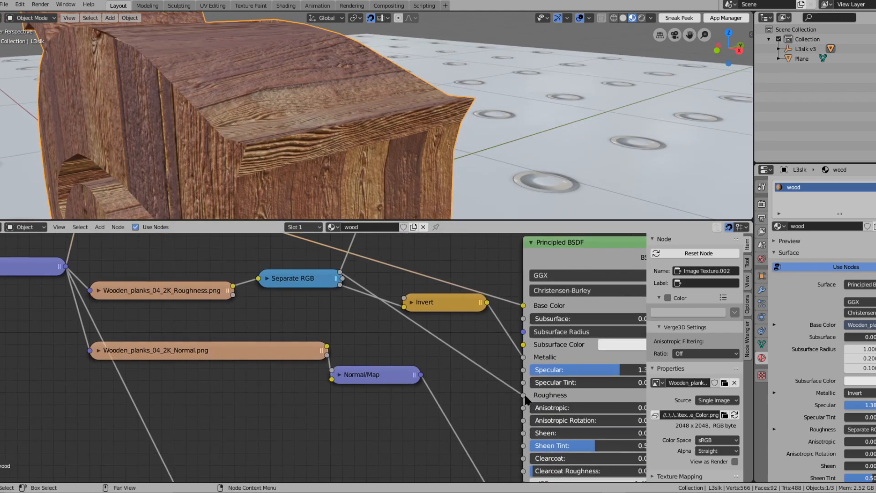
drag(523, 394, 475, 328)
middle_drag(220, 104, 256, 102)
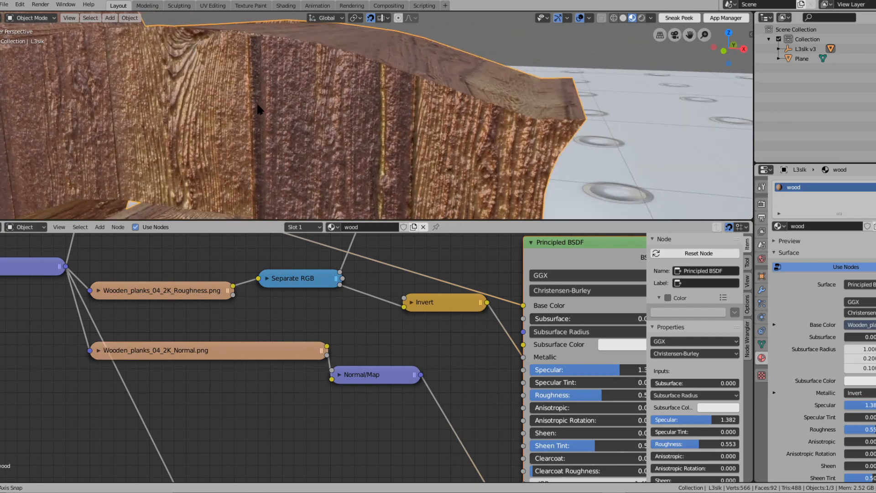
scroll(284, 116, up, 3)
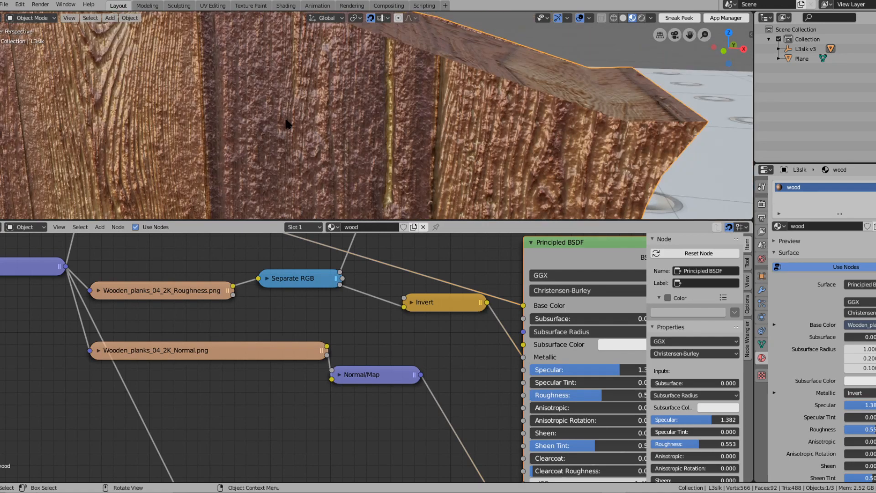
scroll(286, 123, down, 3)
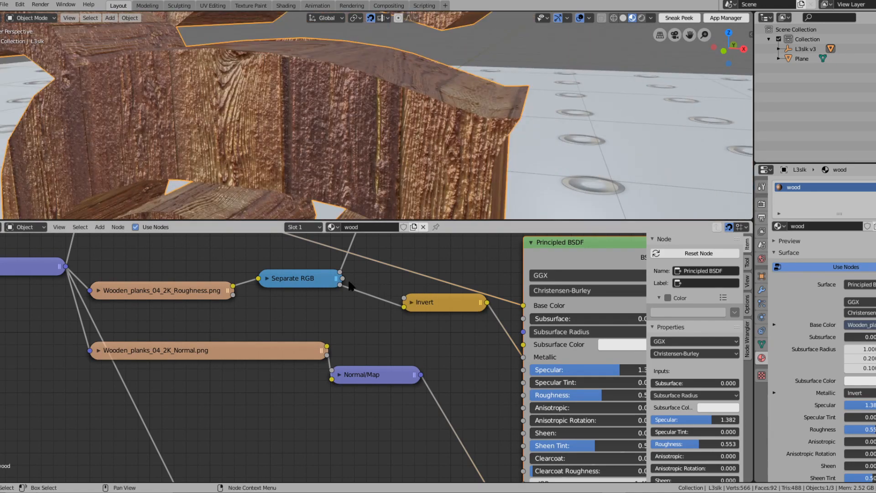
drag(343, 281, 528, 392)
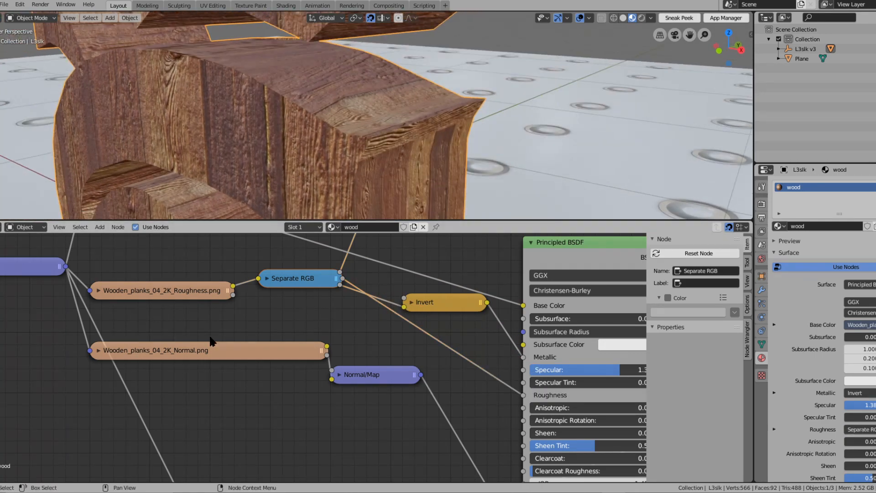
- Expand the Normal/Map node, move it up beside the Wooden_planks_04_2K_Normal.png node, and examine the wood's bumps up close
scroll(211, 341, up, 1)
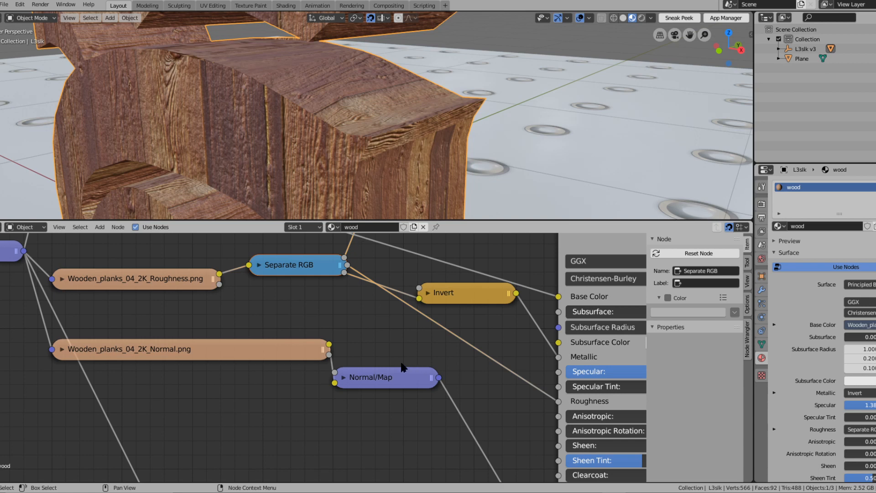
click(344, 378)
drag(377, 381, 377, 353)
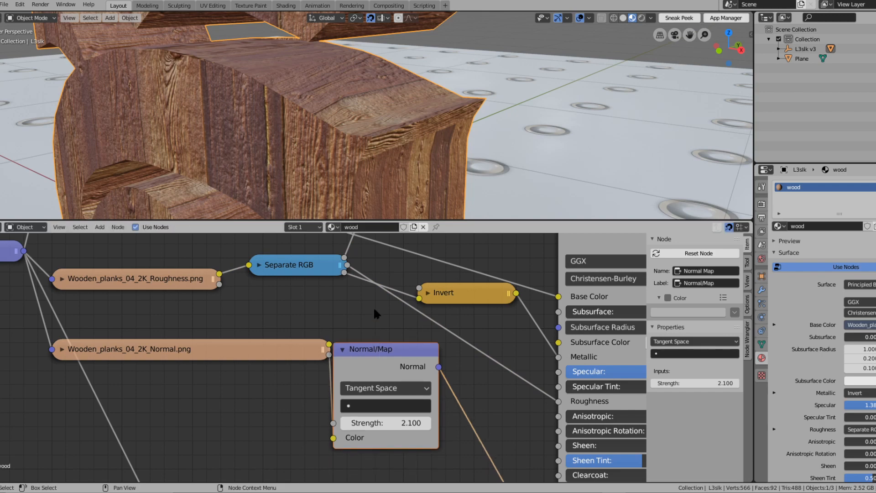
middle_drag(321, 149, 290, 139)
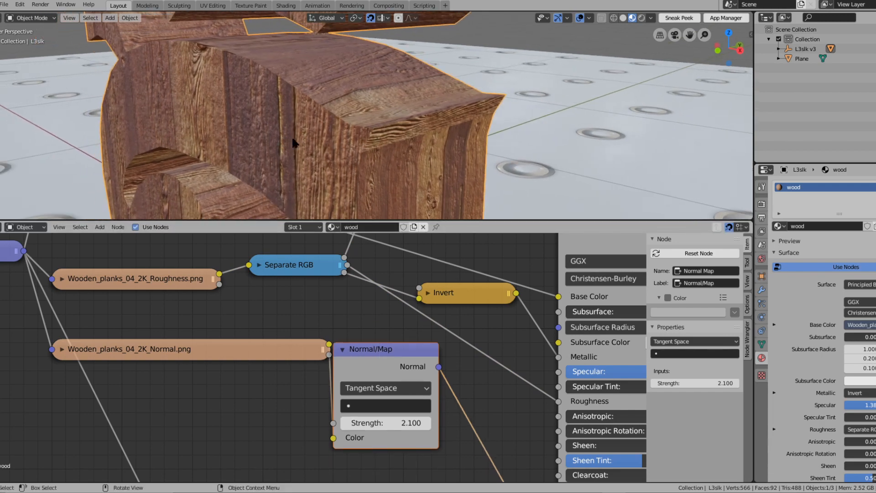
scroll(293, 143, up, 5)
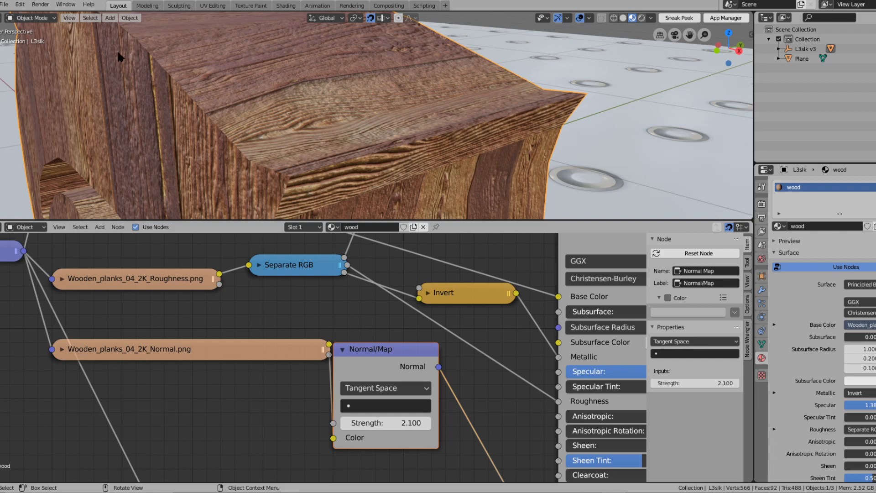
- Lower the Normal/Map strength to 0 to compare the surface, raise it to 3.300 and collapse the node
drag(404, 422, 365, 422)
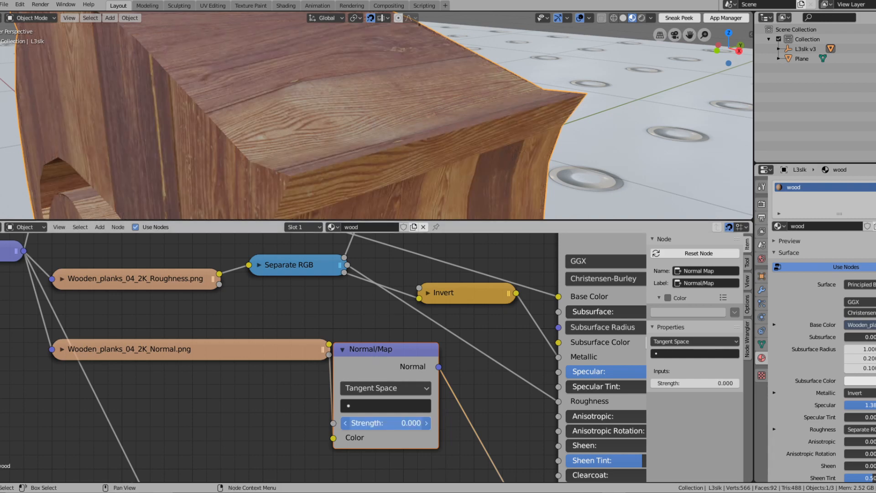
mouse_move(275, 139)
middle_down()
mouse_move(308, 135)
mouse_move(280, 133)
mouse_move(281, 142)
middle_up()
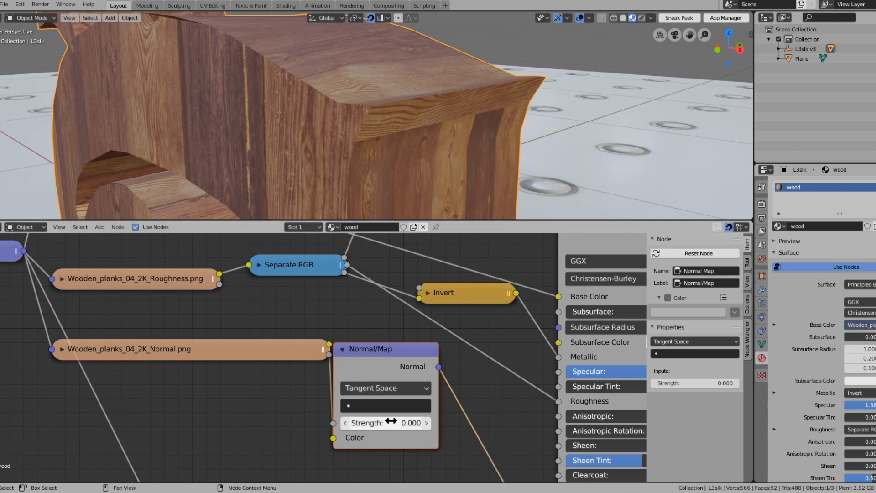
drag(391, 423, 437, 423)
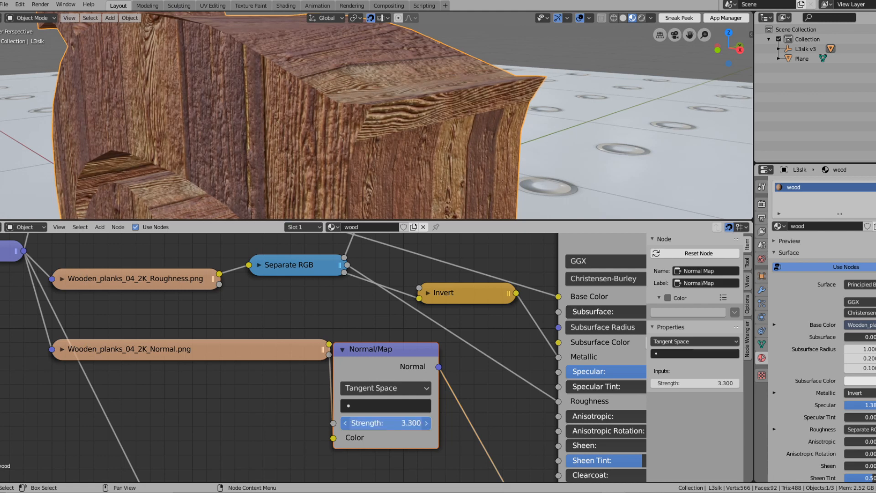
drag(437, 423, 437, 423)
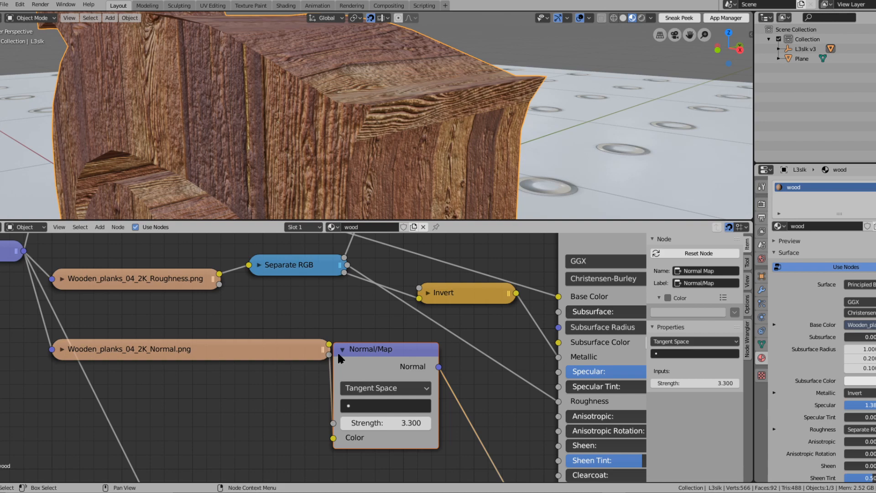
click(340, 351)
- Move the Wooden_planks_04_2K_Height.png texture node up and expand it to show its settings
scroll(415, 152, down, 4)
middle_drag(411, 347, 389, 292)
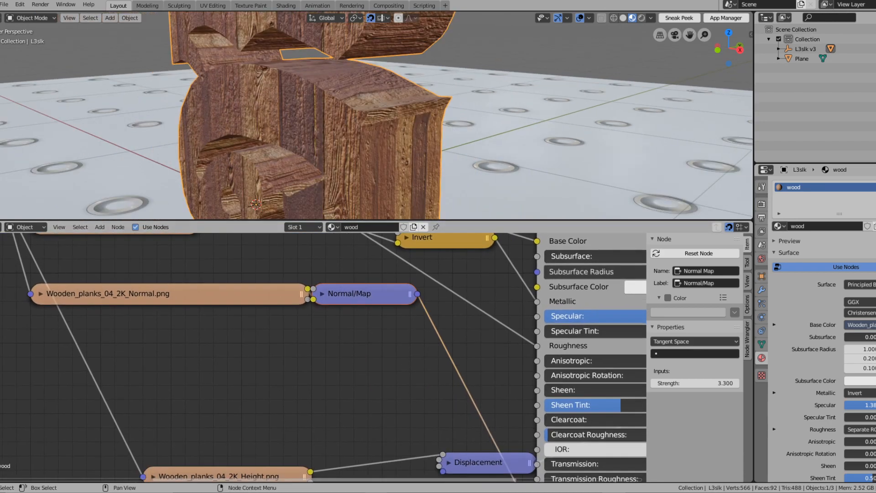
scroll(325, 422, down, 1)
middle_drag(321, 378, 321, 307)
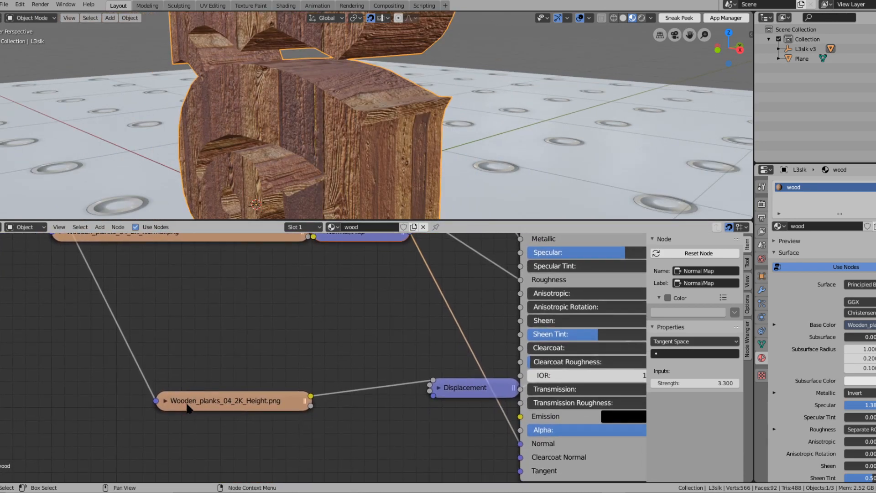
drag(187, 407, 187, 340)
click(165, 333)
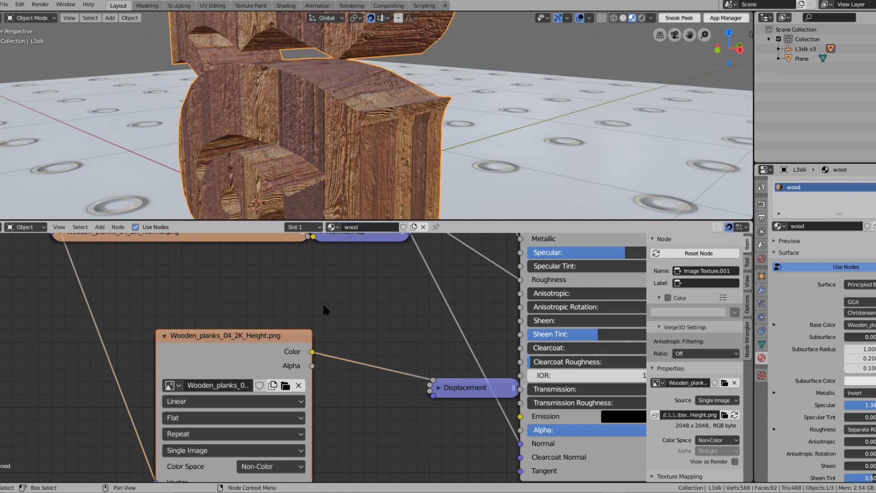
- Examine the wood relief on the letter's side face, collapse the Height texture node and review the whole material node graph
scroll(364, 187, up, 2)
middle_drag(364, 187, 324, 178)
scroll(327, 176, up, 1)
scroll(327, 176, up, 1)
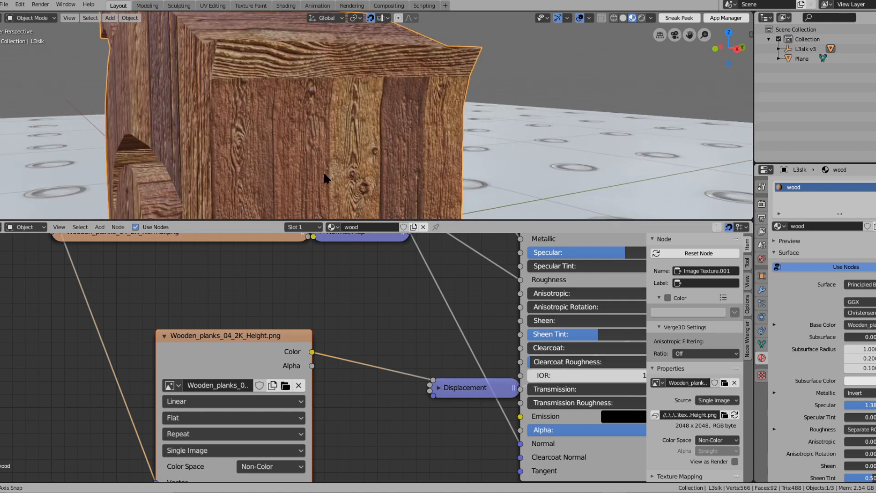
click(164, 336)
scroll(262, 282, down, 3)
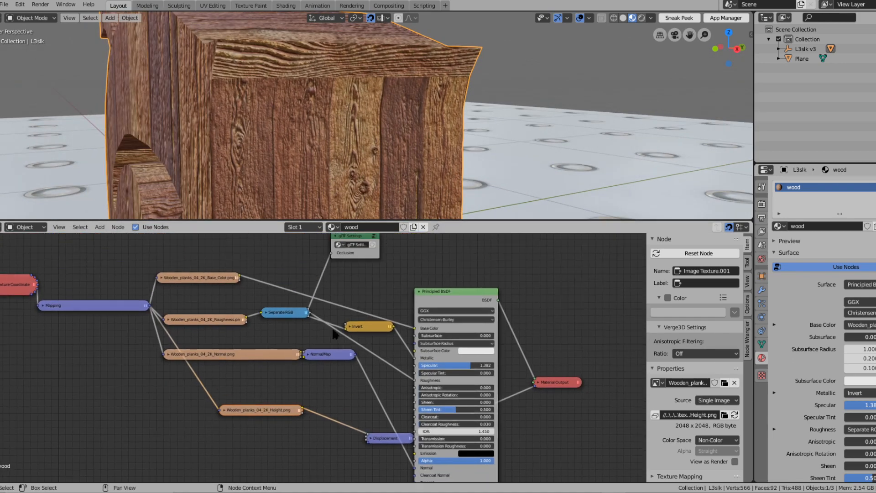
- Shrink the shader editor, show the 3D viewport full screen and look over the whole textured letter from the side and front
drag(459, 220, 446, 470)
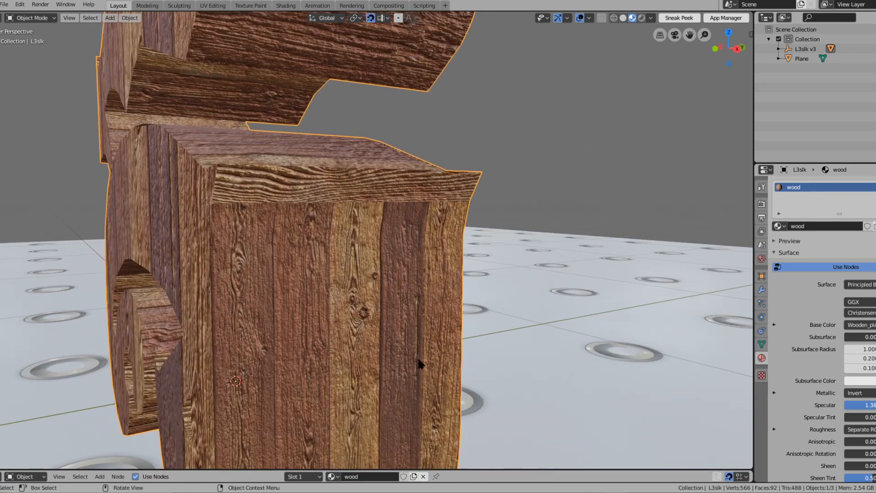
scroll(420, 363, down, 2)
key(ctrl+alt+space)
scroll(279, 267, down, 3)
middle_drag(279, 267, 304, 262)
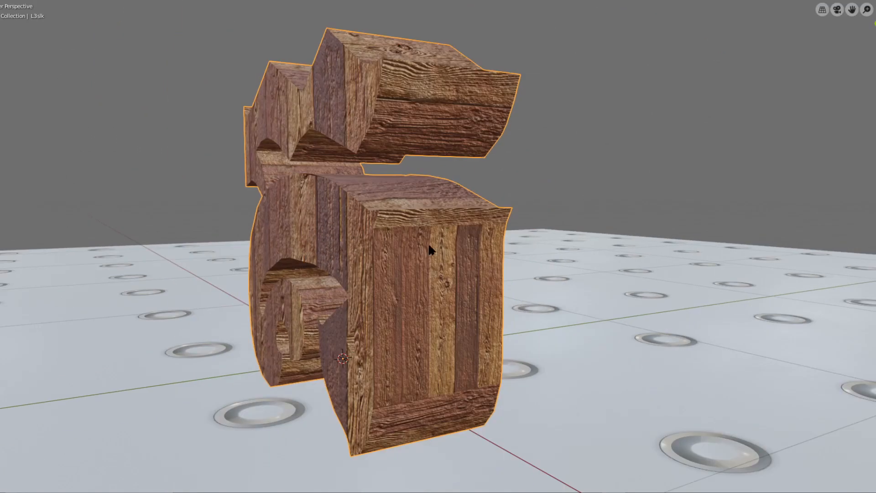
scroll(428, 244, down, 3)
middle_drag(428, 245, 528, 274)
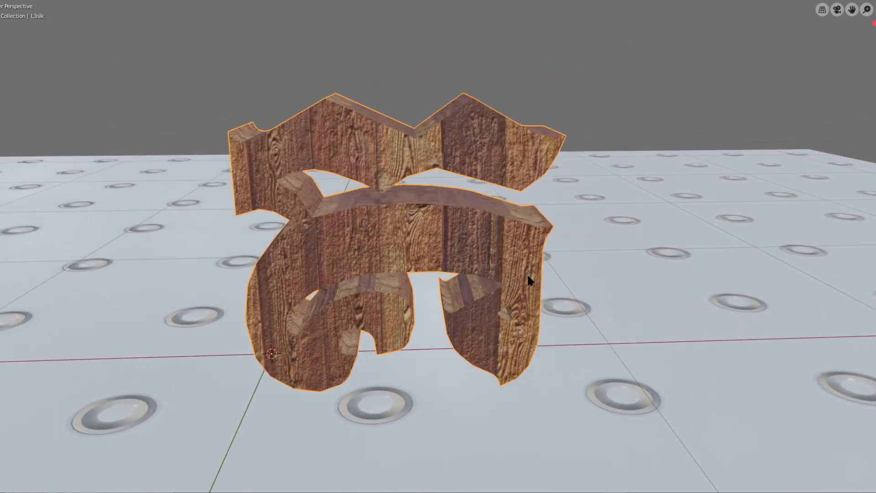
- Change the viewport shading to Rendered and view the letter under the HDRI environment lighting
key(z)
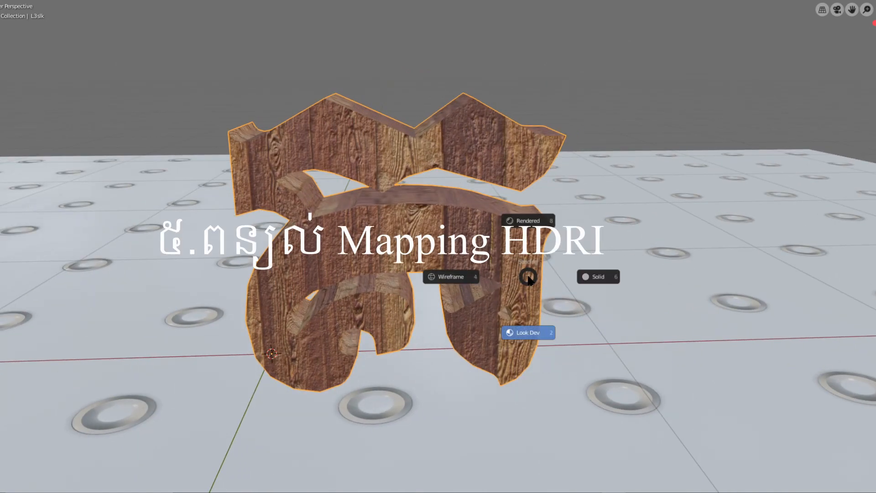
click(536, 222)
middle_drag(549, 257, 516, 254)
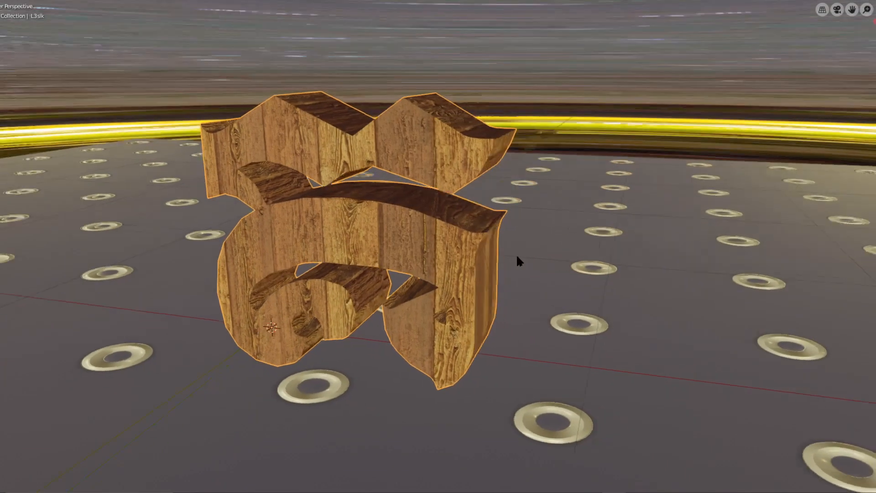
- Leave the full-screen viewport and enlarge the shader editor to show the wood node graph beneath the letter
key(ctrl+alt+space)
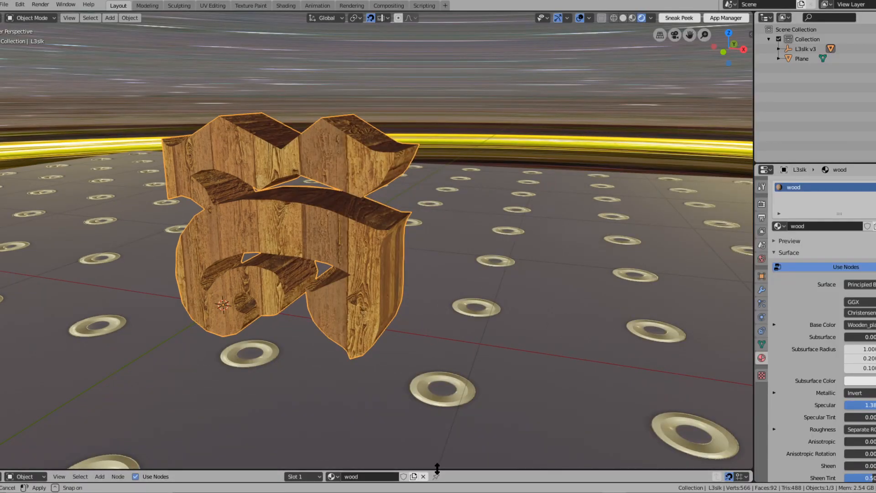
drag(436, 470, 442, 264)
middle_drag(438, 201, 393, 193)
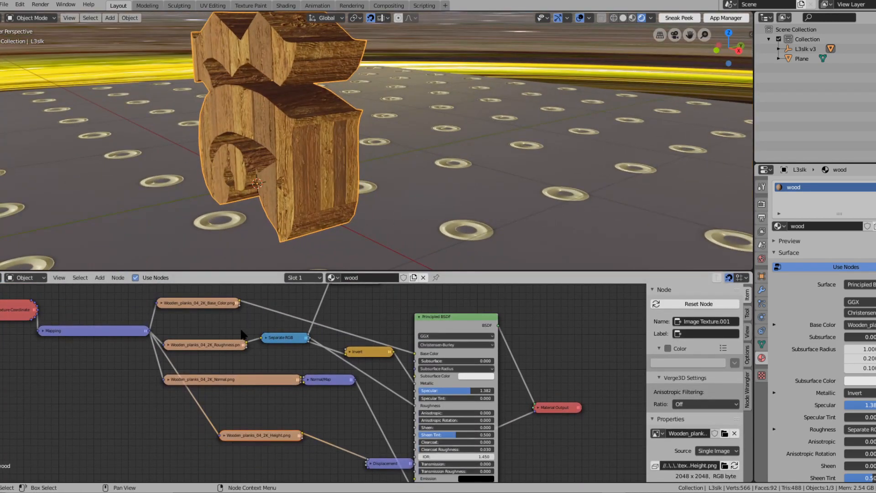
- Switch the shader editor to the World nodes, frame the graph and examine the Mapping node's location, rotation and scale values
click(26, 277)
click(26, 302)
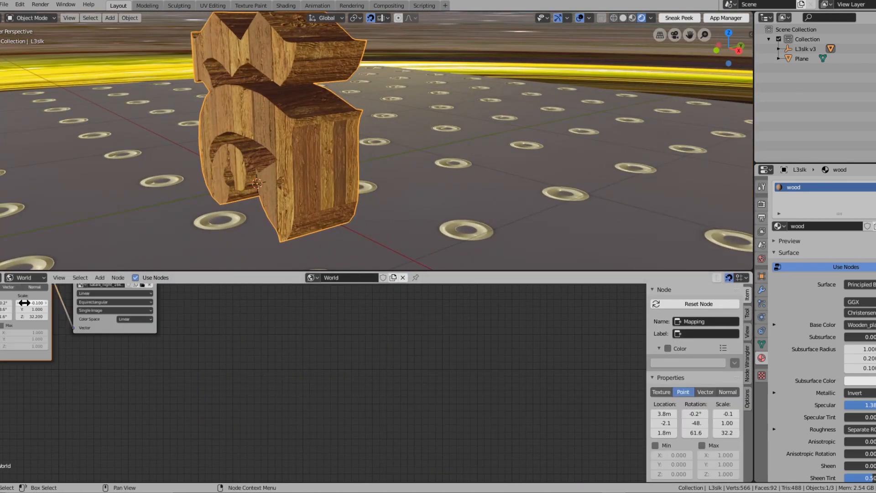
key(Home)
scroll(278, 296, up, 5)
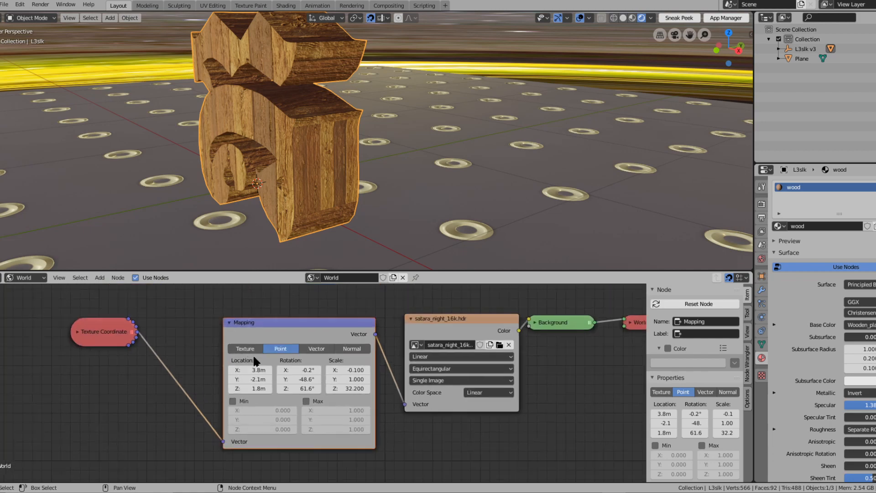
scroll(224, 337, up, 2)
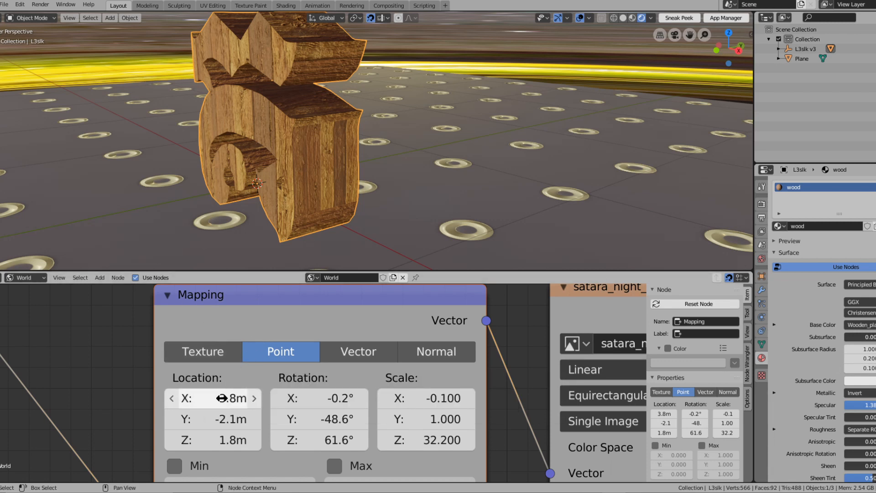
- Set the World Mapping node's location to 1.4, -1.8, 0.3 m and its rotation to 4.3°, -6.4°, 33.5°
drag(221, 398, 209, 440)
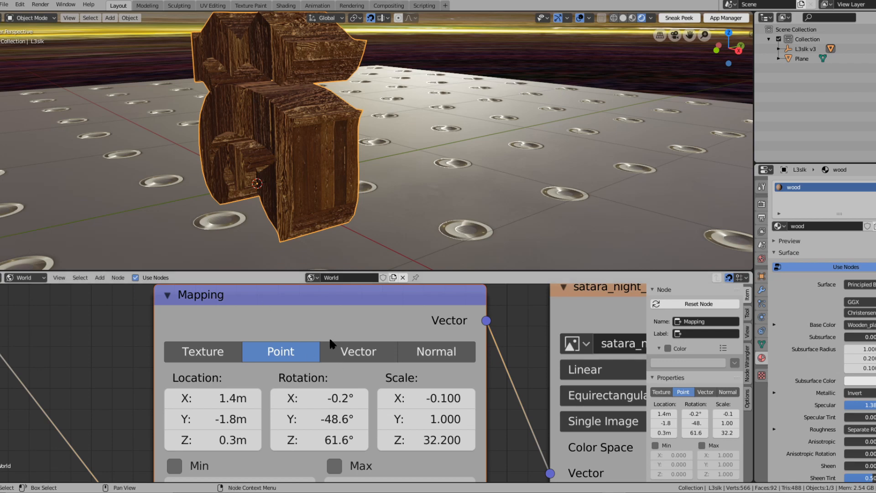
drag(324, 406, 396, 418)
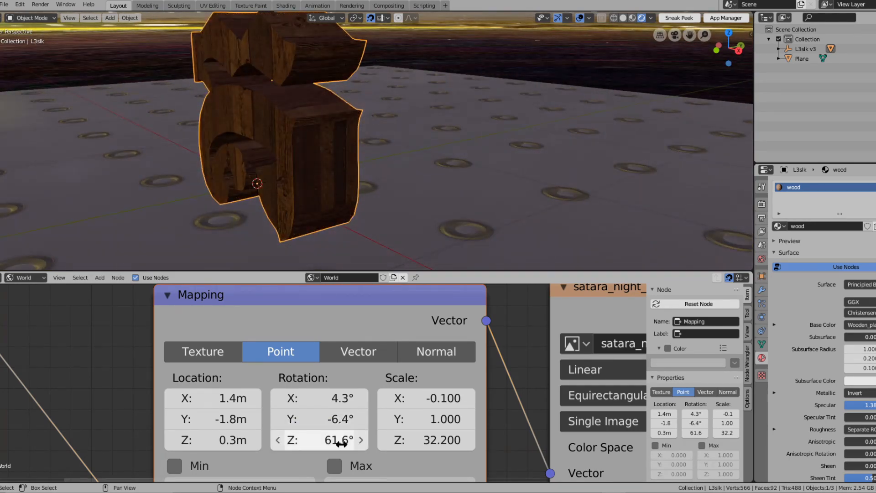
drag(343, 440, 303, 440)
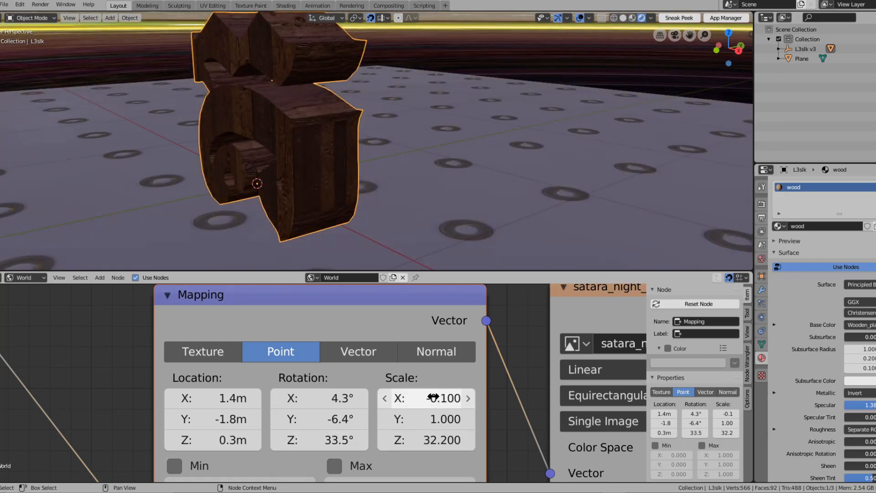
- Set the World Mapping node's scale to 26.7, 1.4, 33.3 and inspect the letter's end face under the new background
drag(433, 397, 556, 397)
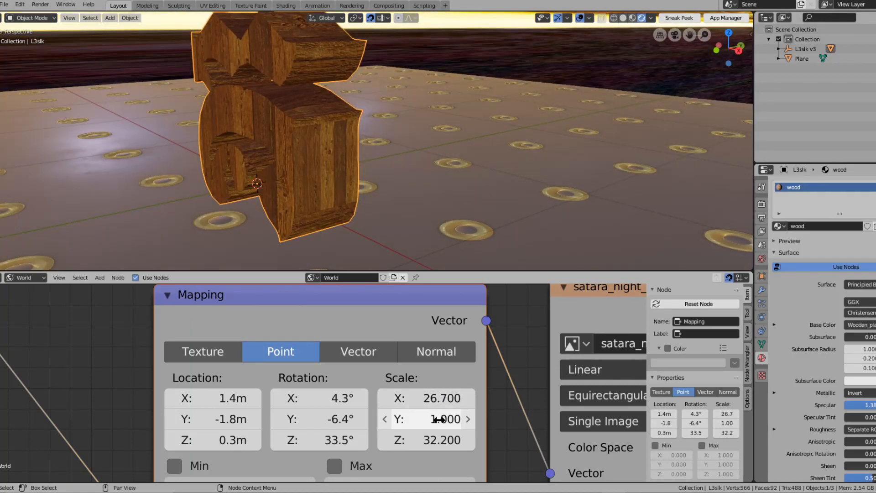
drag(450, 418, 439, 448)
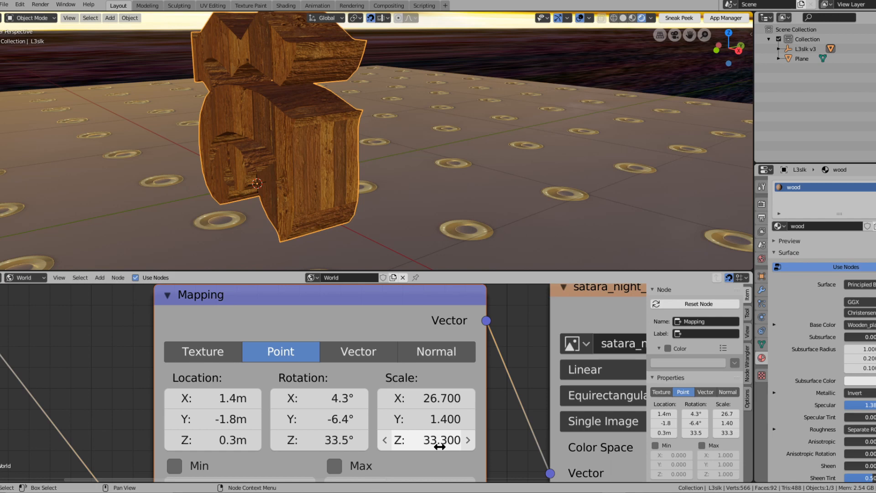
scroll(438, 444, down, 2)
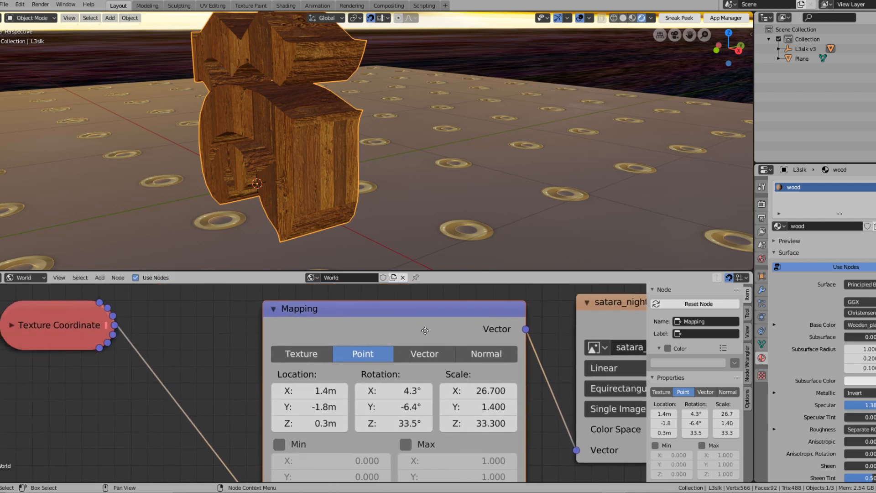
scroll(283, 127, up, 2)
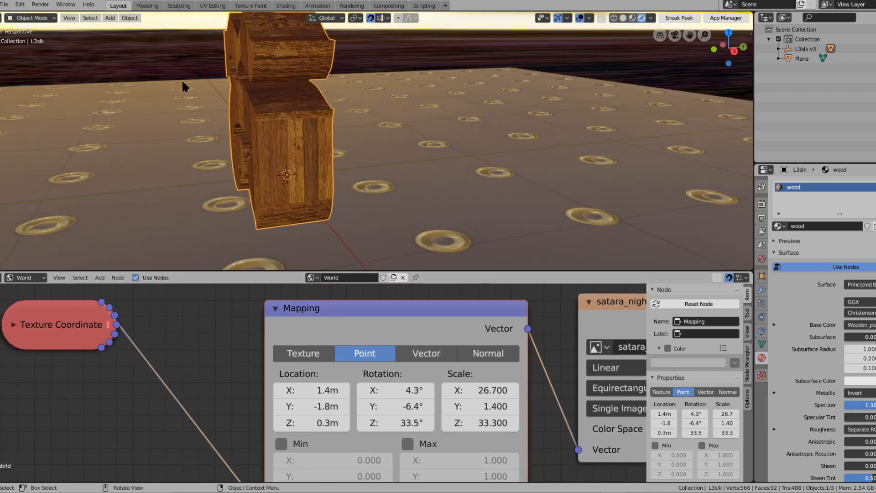
scroll(245, 110, up, 3)
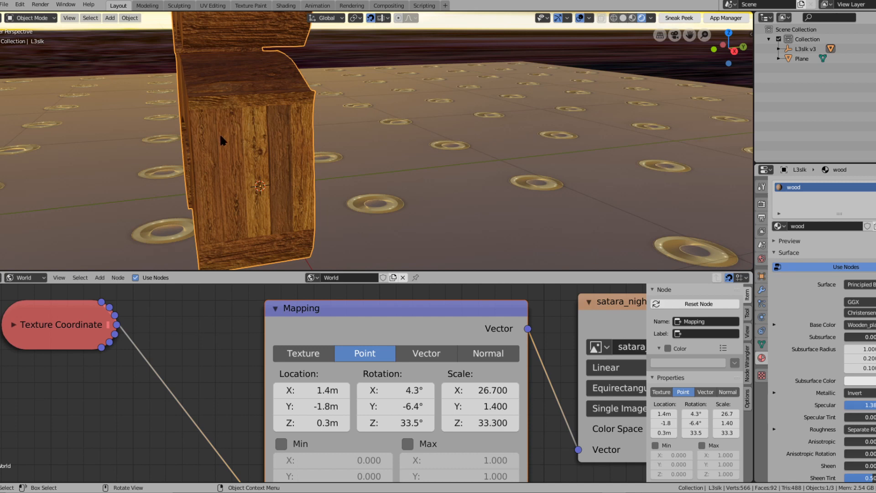
middle_drag(209, 139, 224, 136)
- Switch the shader editor from World back to the Object nodes and look along the wood texture graph
click(44, 278)
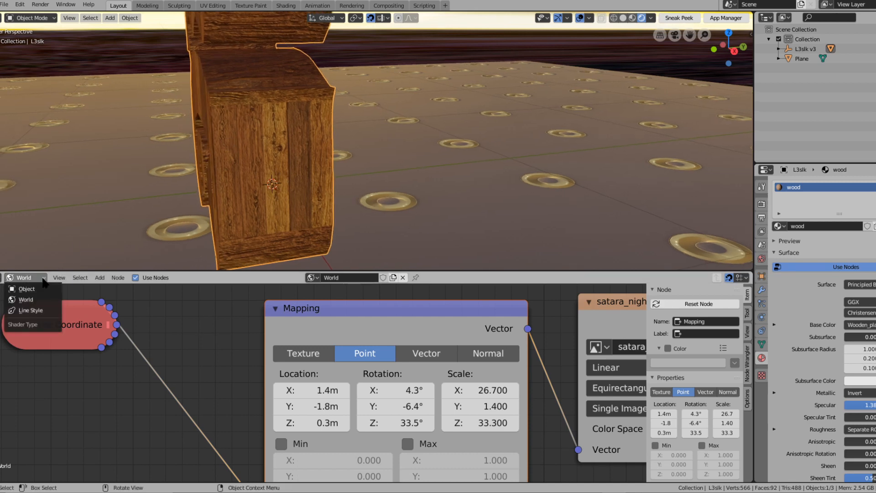
click(25, 289)
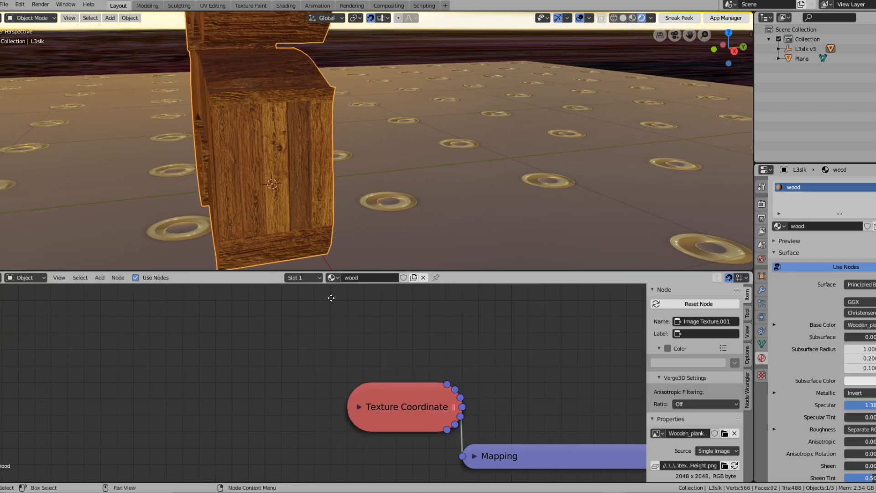
middle_drag(332, 298, 16, 275)
scroll(450, 379, down, 4)
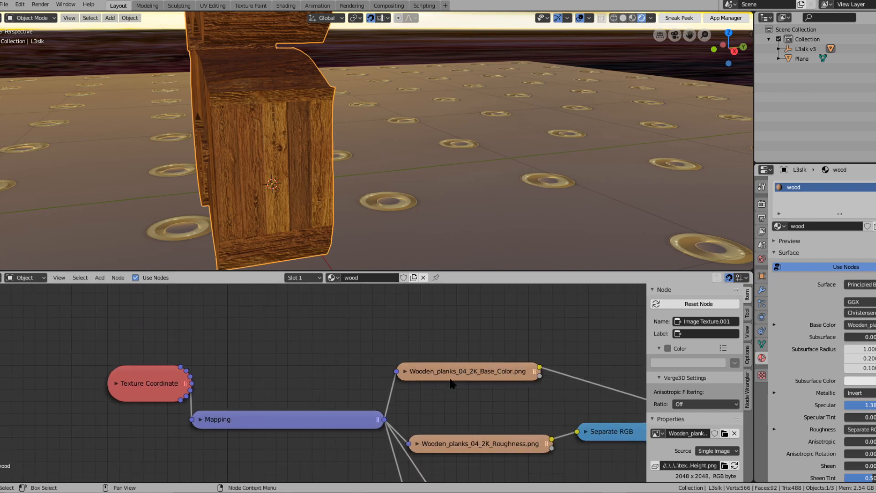
middle_drag(450, 379, 198, 291)
middle_drag(197, 388, 207, 377)
- Select the wood material's Invert node and set its Fac to 0.000
middle_drag(166, 167, 230, 168)
middle_drag(479, 374, 303, 326)
scroll(332, 343, up, 1)
click(300, 316)
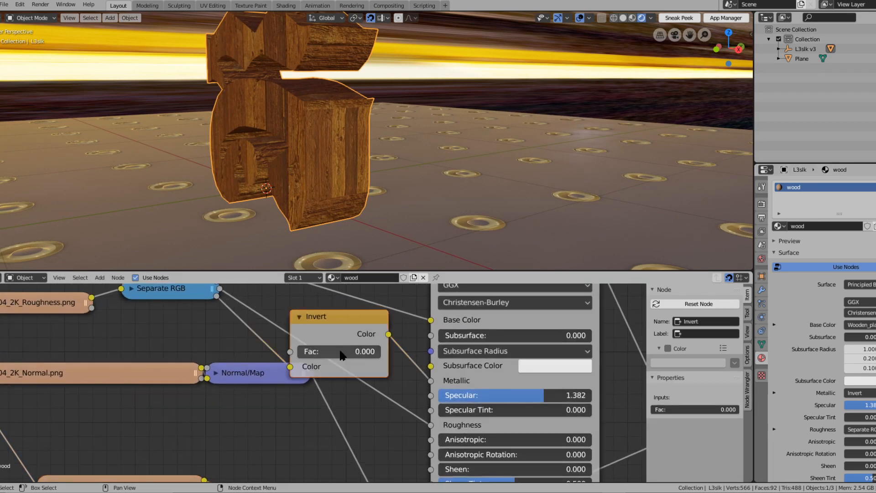
mouse_move(341, 352)
mouse_down()
mouse_move(379, 351)
mouse_move(297, 351)
mouse_move(381, 352)
mouse_move(297, 351)
mouse_up()
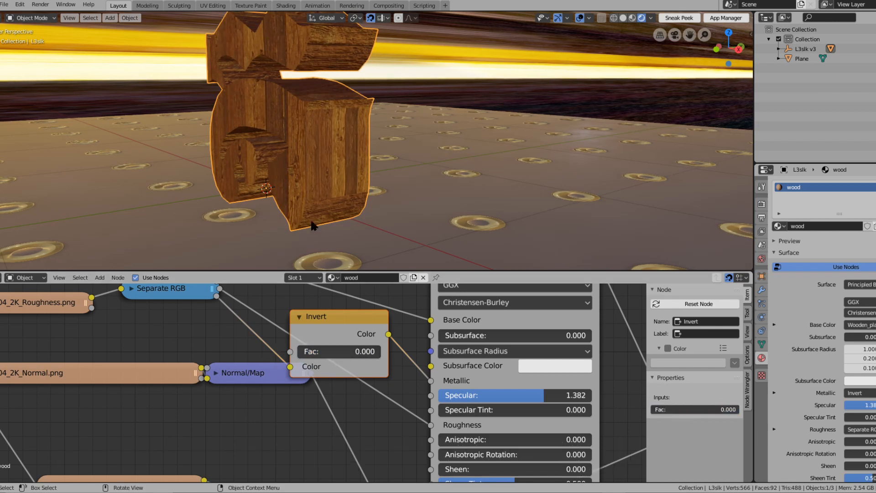
- Shrink the shader editor, show the 3D viewport full screen and look over the letter under the stretched HDRI background
scroll(311, 219, down, 4)
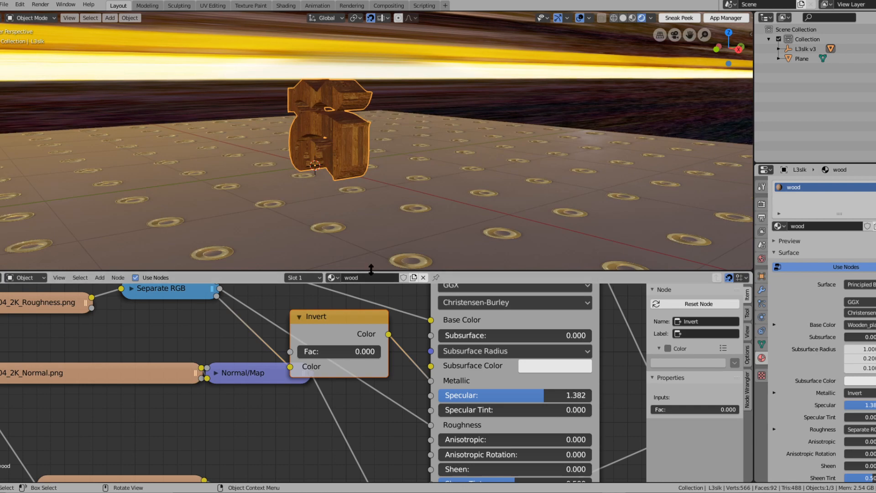
drag(373, 273, 371, 470)
key(ctrl+alt+space)
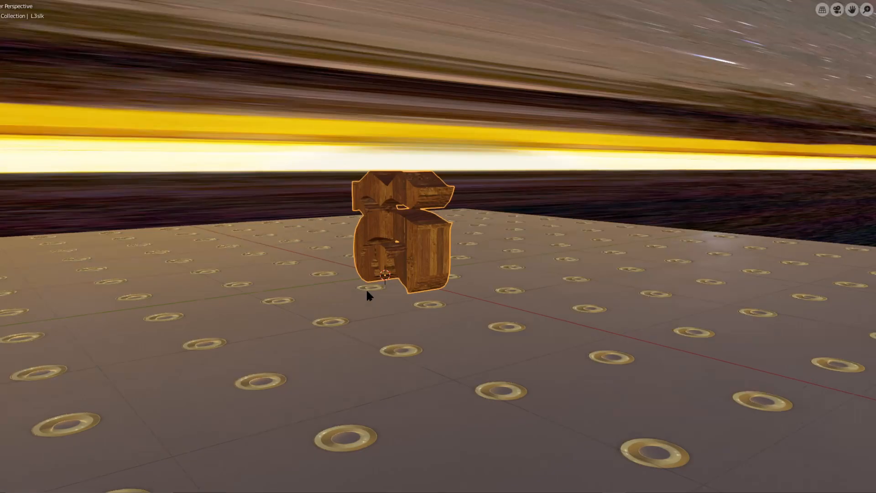
scroll(474, 254, up, 5)
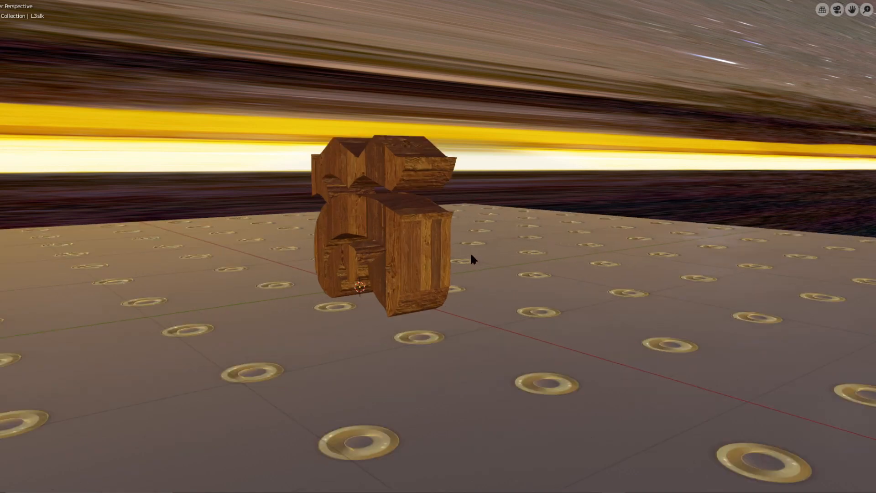
middle_drag(479, 258, 445, 259)
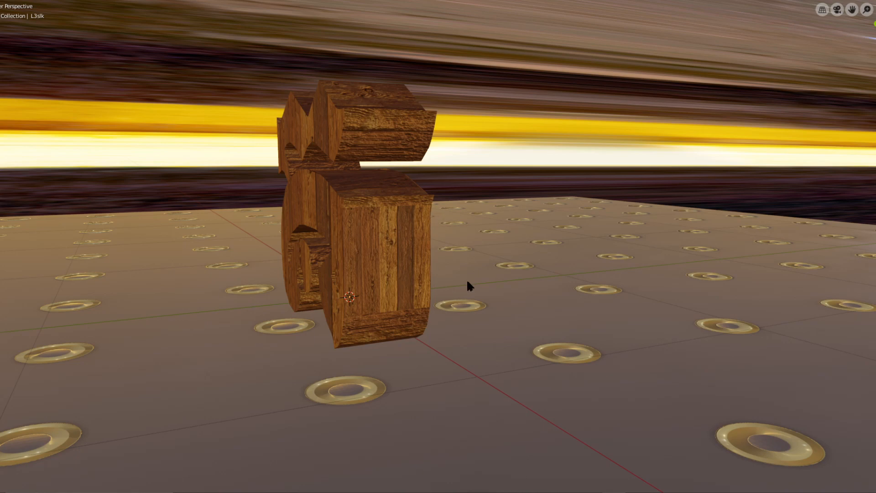
mouse_move(463, 290)
middle_down()
mouse_move(446, 294)
mouse_move(473, 285)
middle_up()
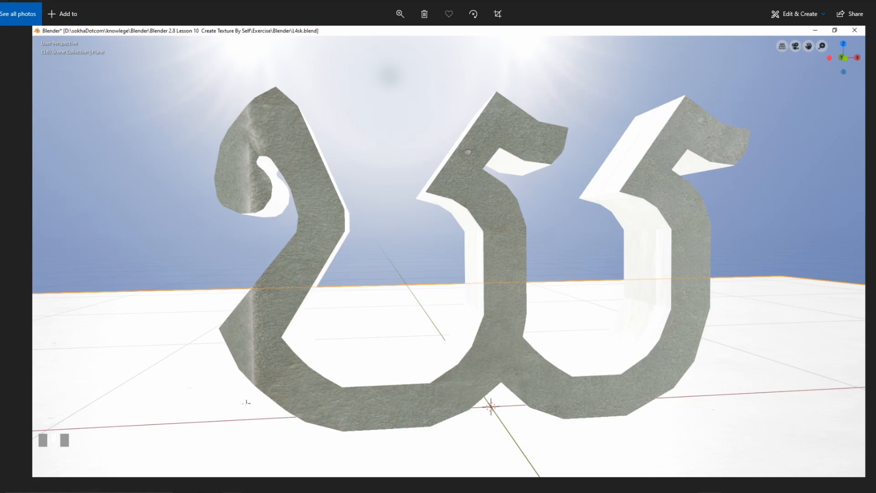
- Switch to File Explorer, view BaseColor.bmp in the CMong texture folder, close it and return to the L4sk render picture
mouse_move(274, 487)
click(311, 468)
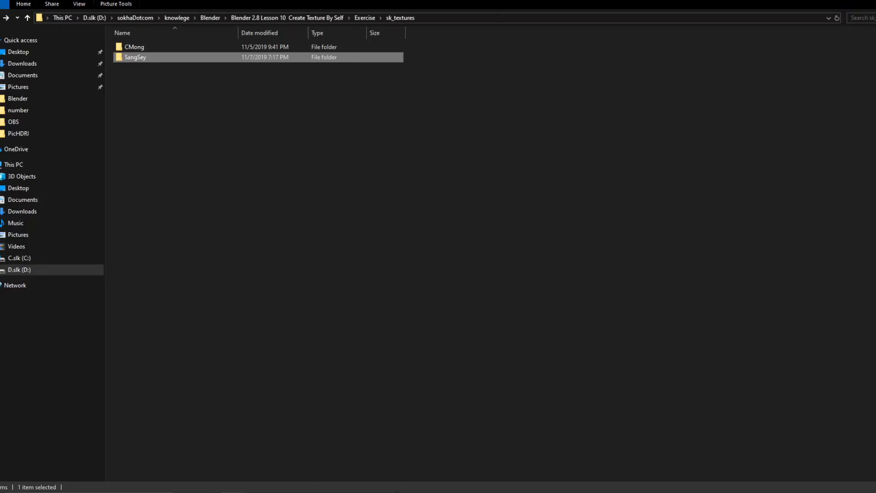
drag(461, 1, 670, 135)
double_click(588, 191)
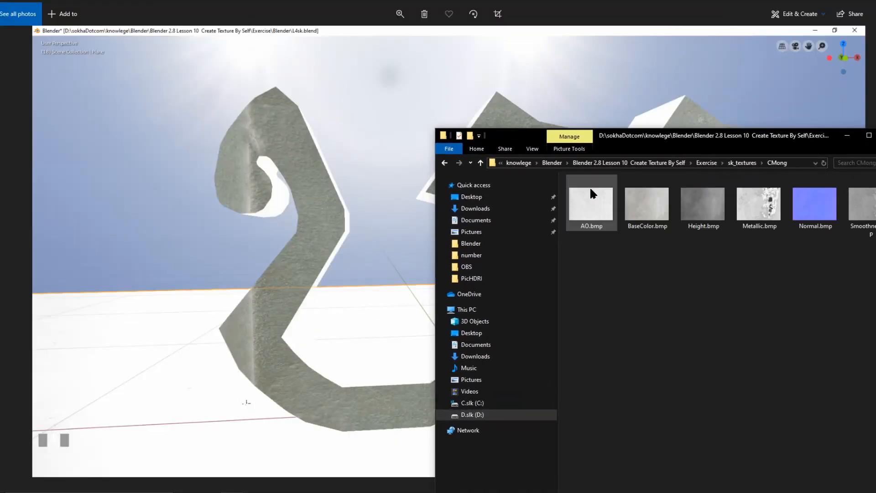
double_click(636, 205)
drag(542, 12, 458, 39)
click(713, 36)
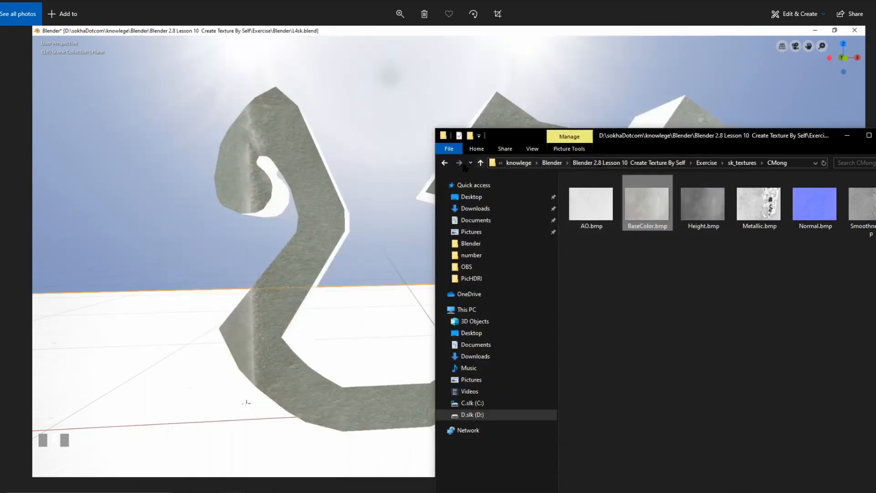
click(444, 163)
click(527, 214)
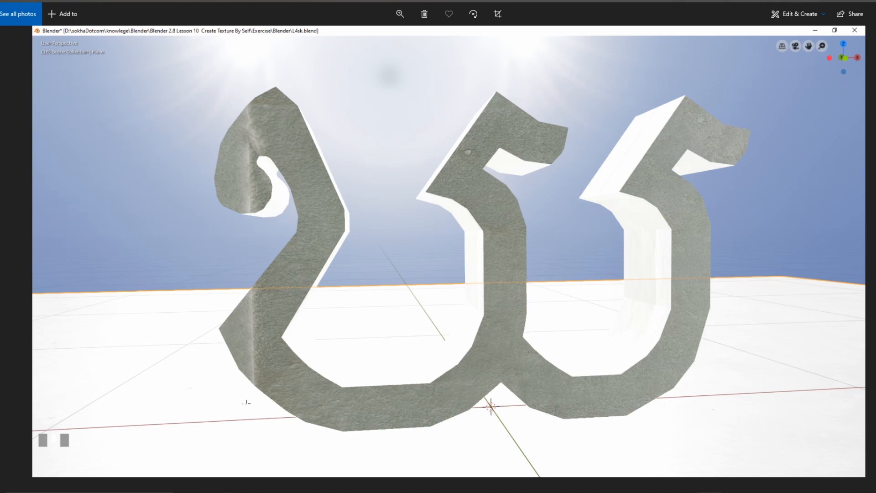
- Open L5sk.PNG from the PicHDRI folder, view it maximized and move on to the N13sk render
mouse_move(232, 485)
click(141, 452)
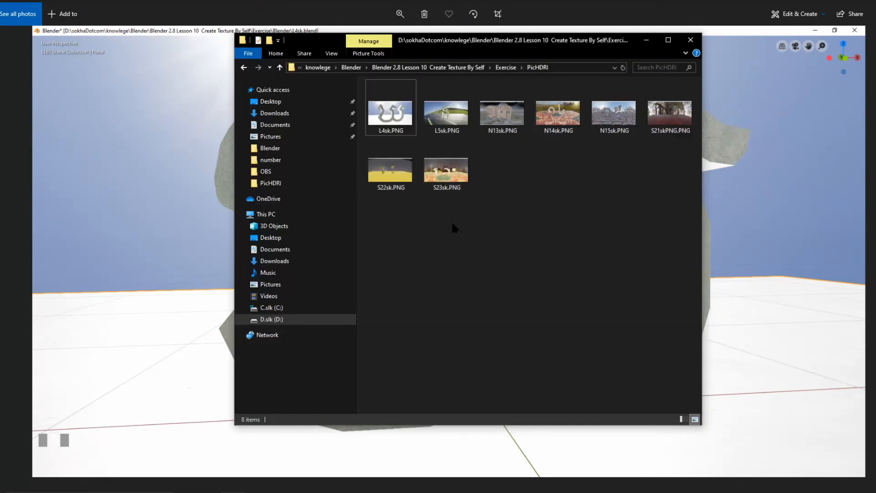
double_click(447, 109)
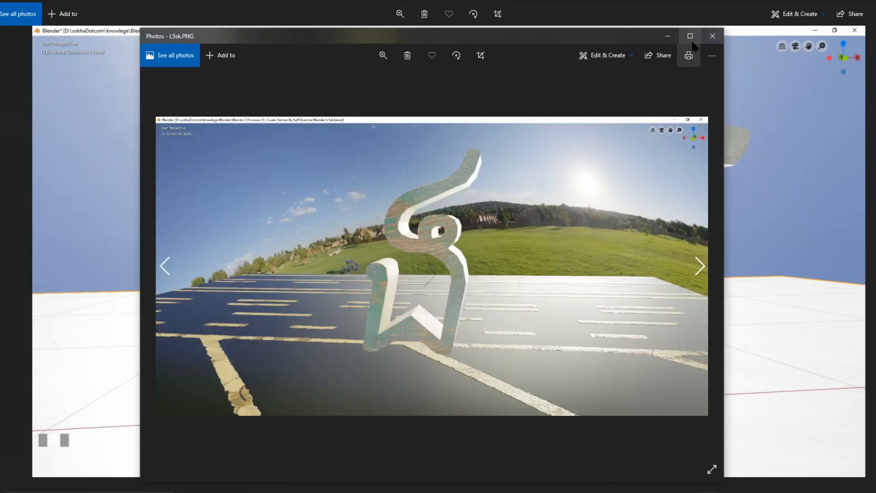
click(690, 36)
scroll(493, 286, up, 1)
scroll(493, 286, down, 1)
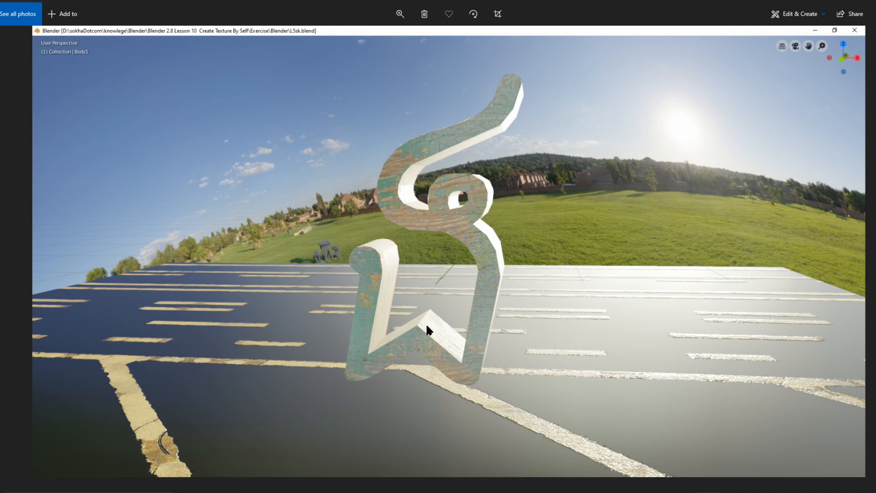
scroll(658, 300, down, 4)
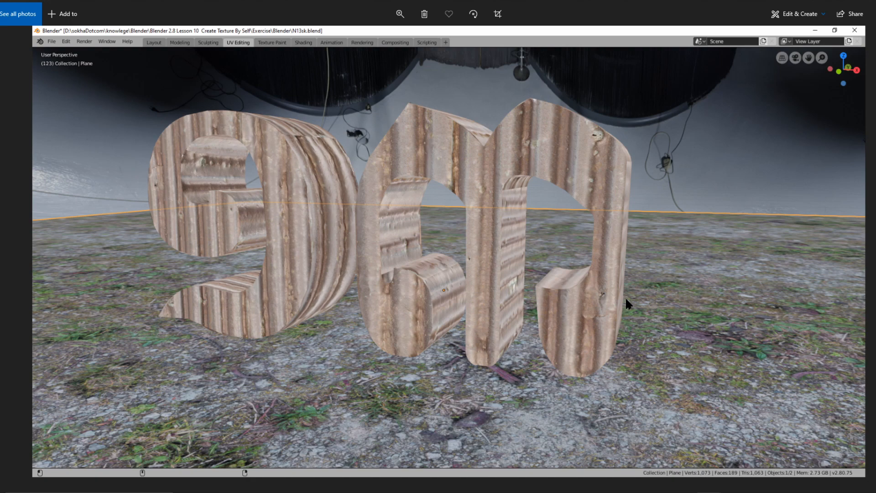
- View Diffuse.jpg in the SangSey texture folder, close it and return to the N13sk render picture
mouse_move(237, 488)
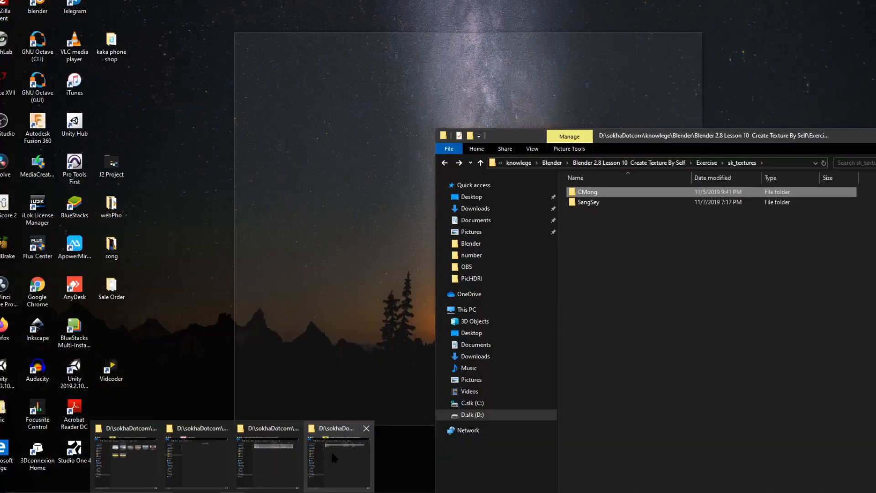
click(331, 450)
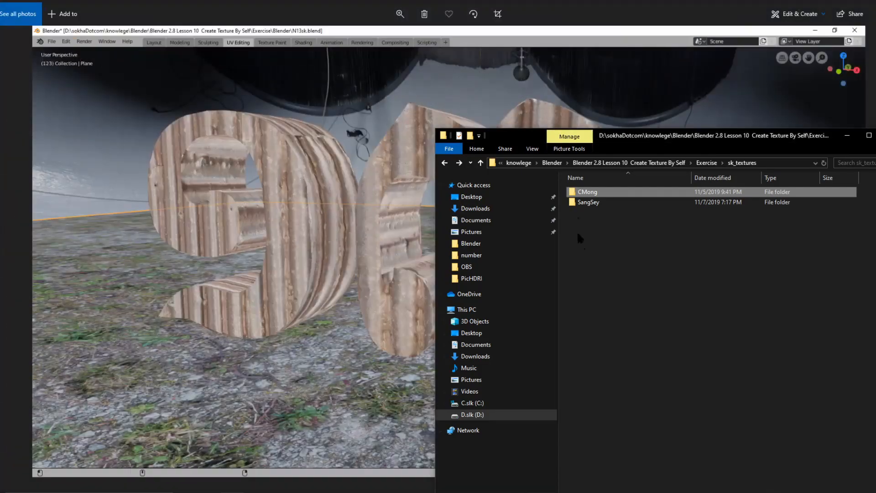
double_click(588, 203)
double_click(650, 209)
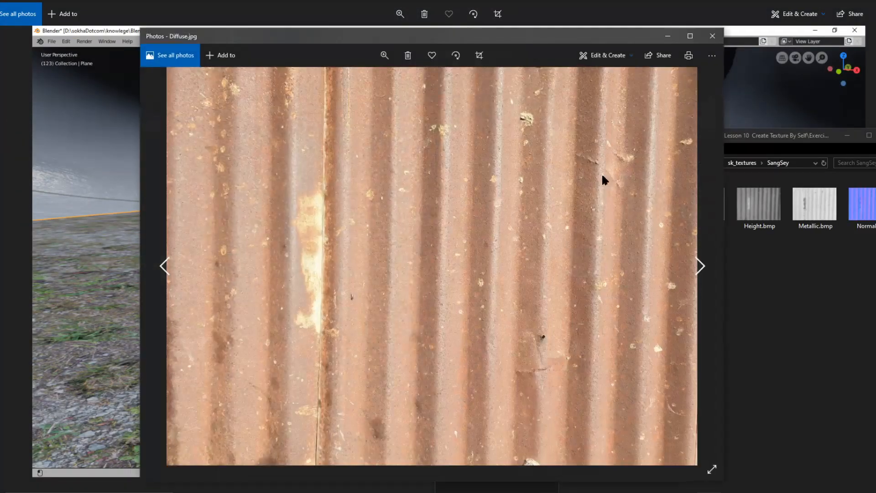
drag(452, 30, 522, 40)
click(740, 40)
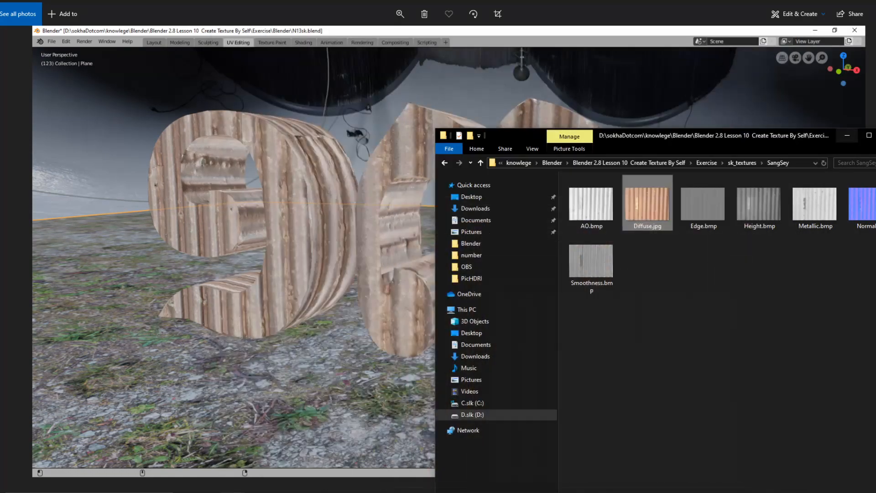
click(431, 290)
- Browse through the remaining PicHDRI renders, from L5sk and N14sk up to the S23sk picture, in Photos
key(Left)
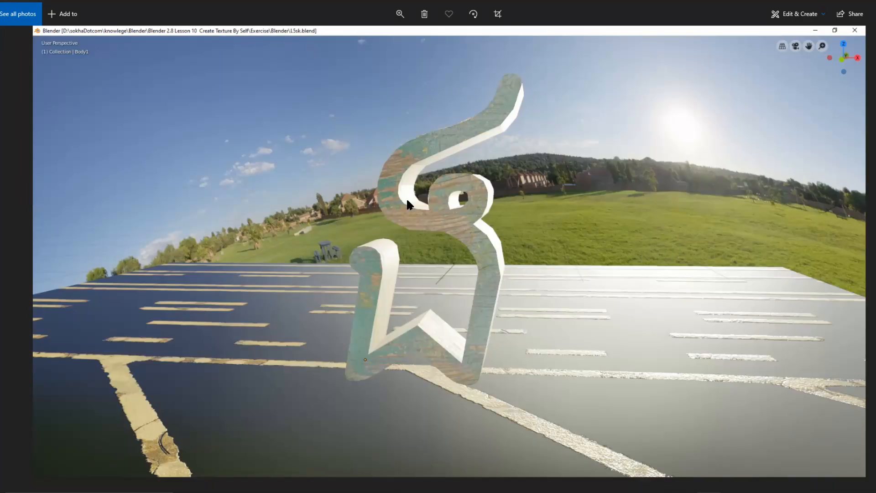
key(Right)
key(Right)
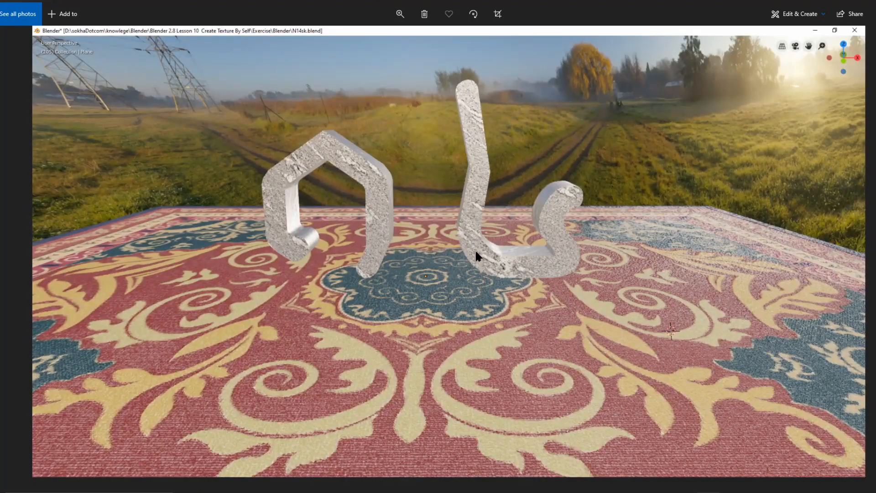
key(Left)
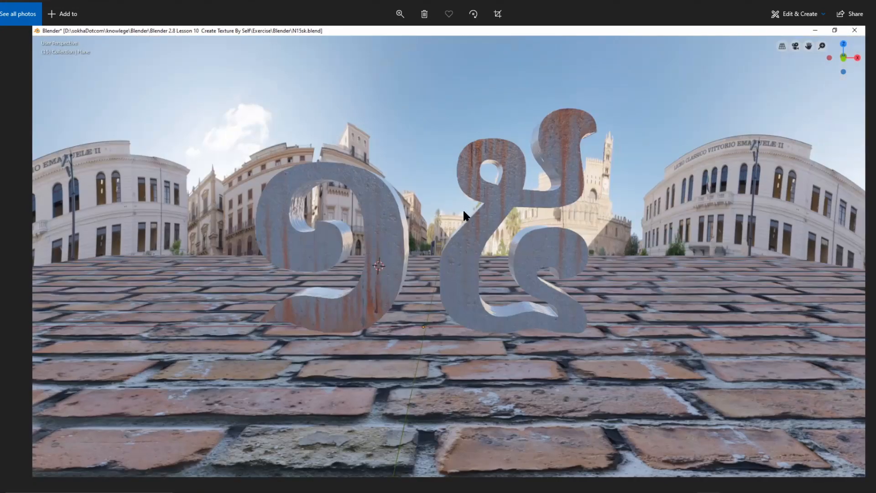
key(Right)
key(Left)
key(Left)
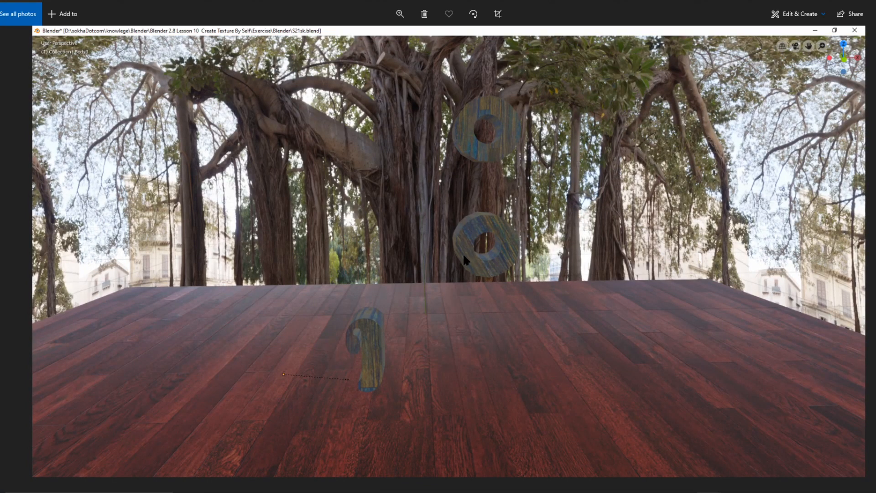
key(Left)
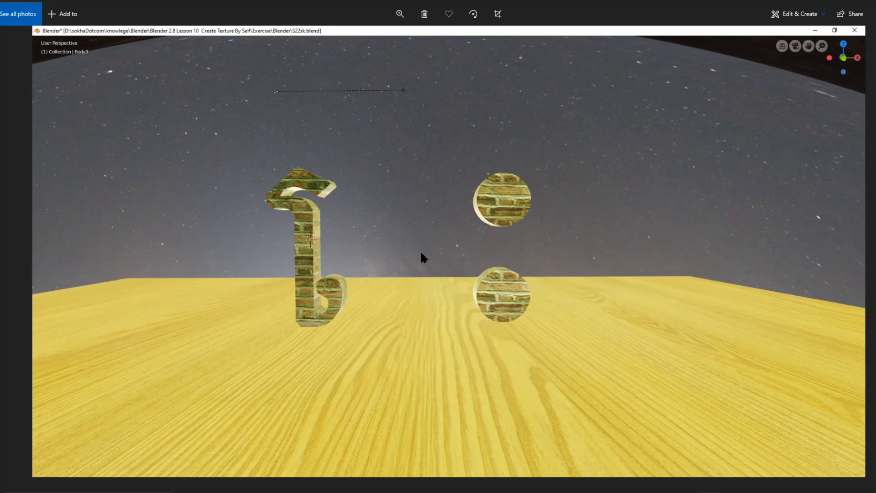
key(Left)
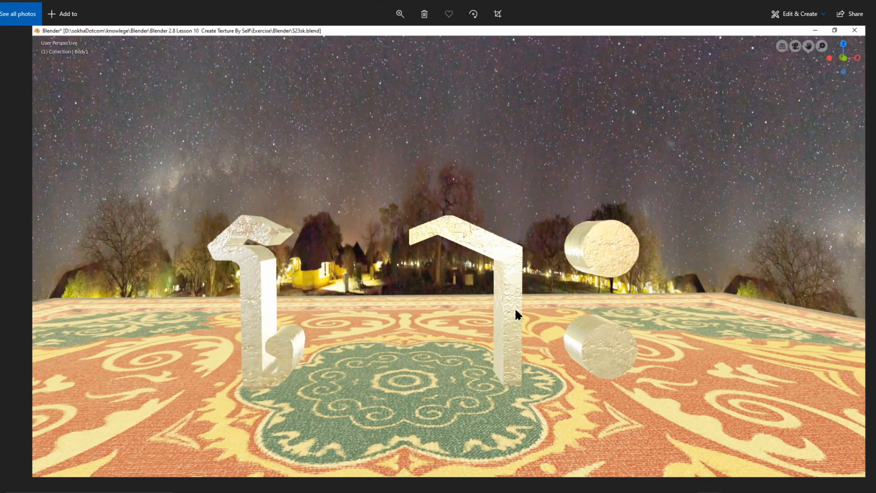